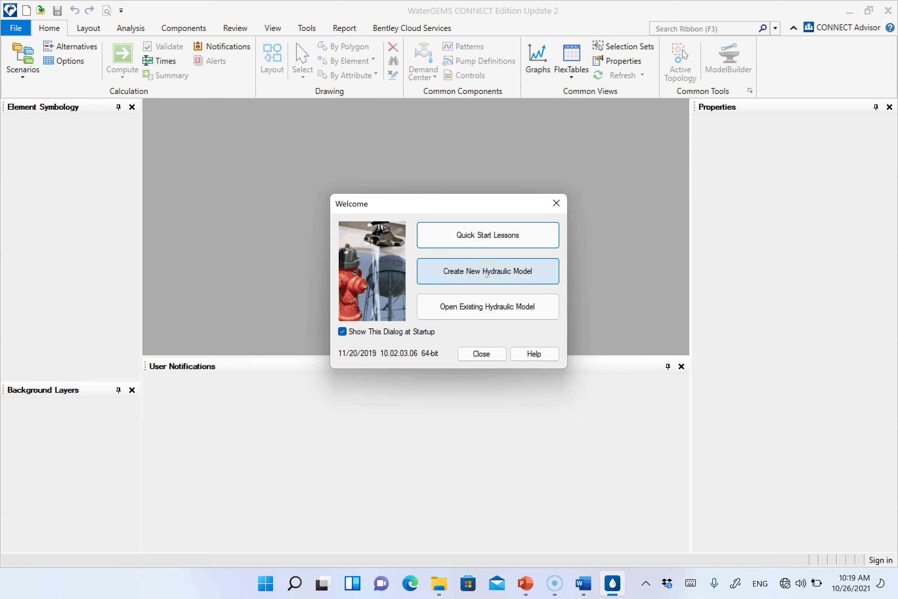
Create a new hydraulic model and accept change tracking for it.
click(587, 582)
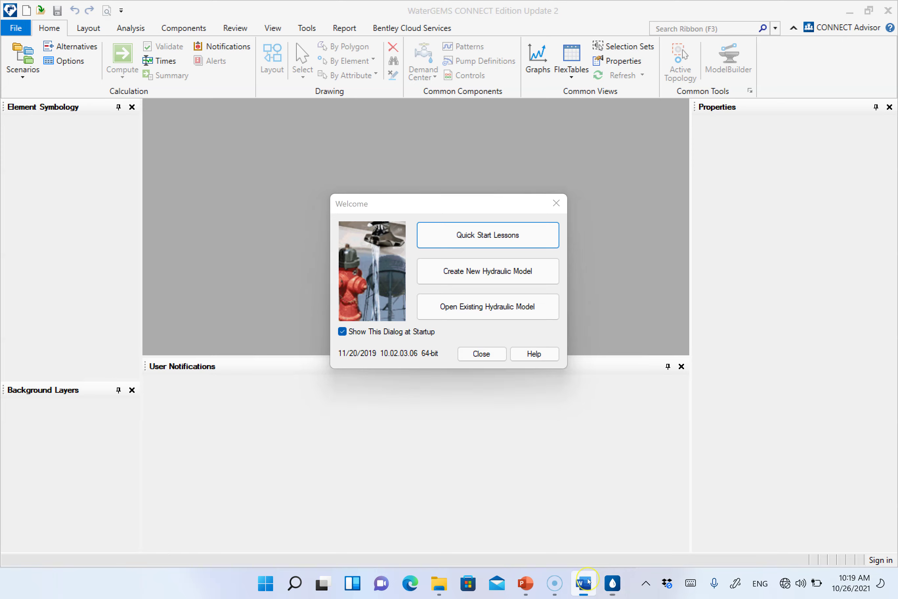
click(587, 581)
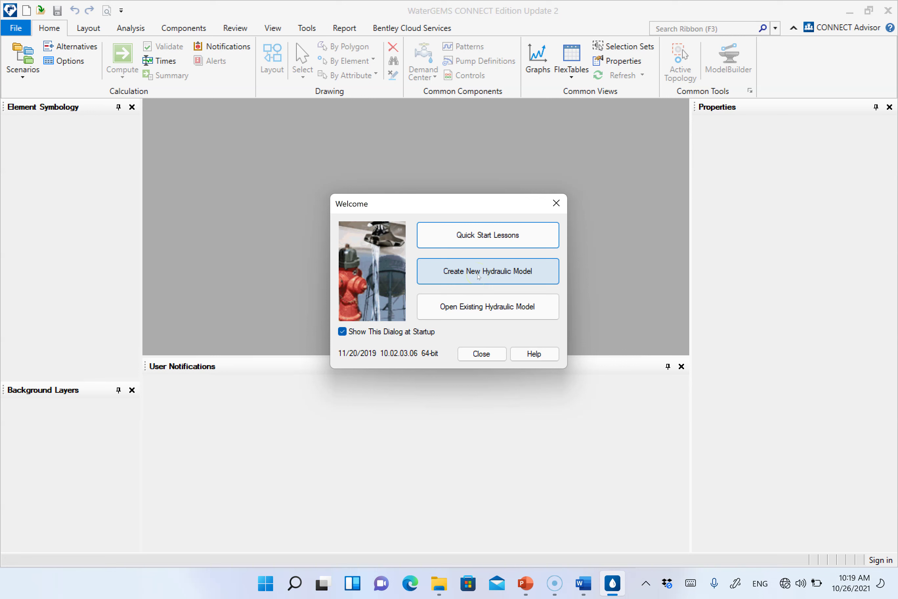
click(479, 276)
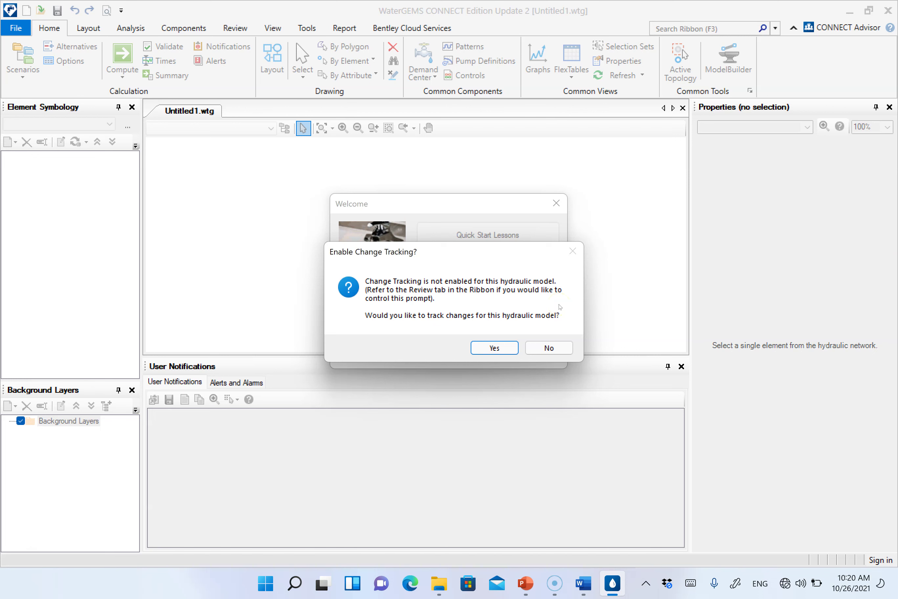
click(489, 349)
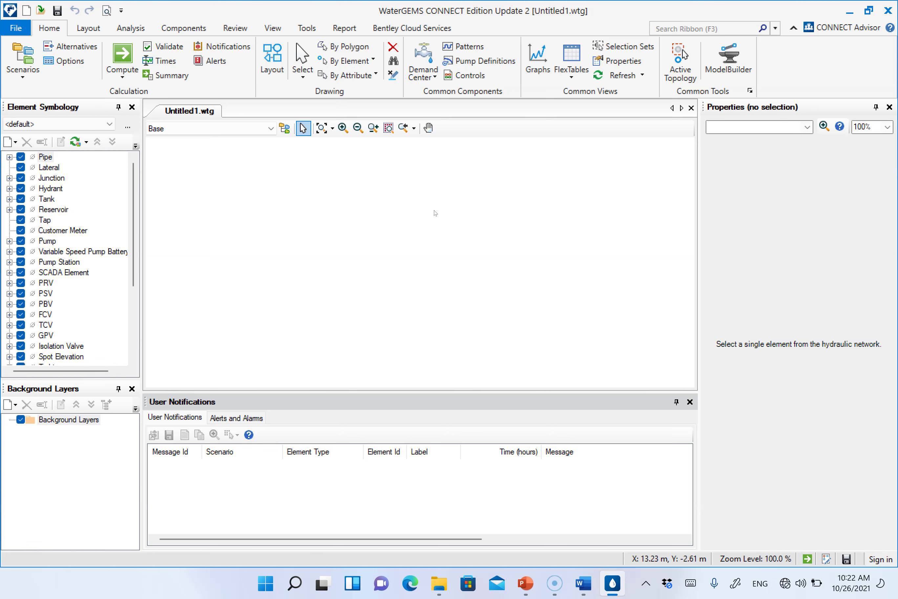
Survey the command sets from Layout through Analysis, Components, Review, View, Tools and Report to Bentley Cloud Services.
click(88, 28)
click(131, 28)
click(184, 28)
click(235, 27)
click(272, 28)
click(307, 28)
click(344, 28)
click(391, 29)
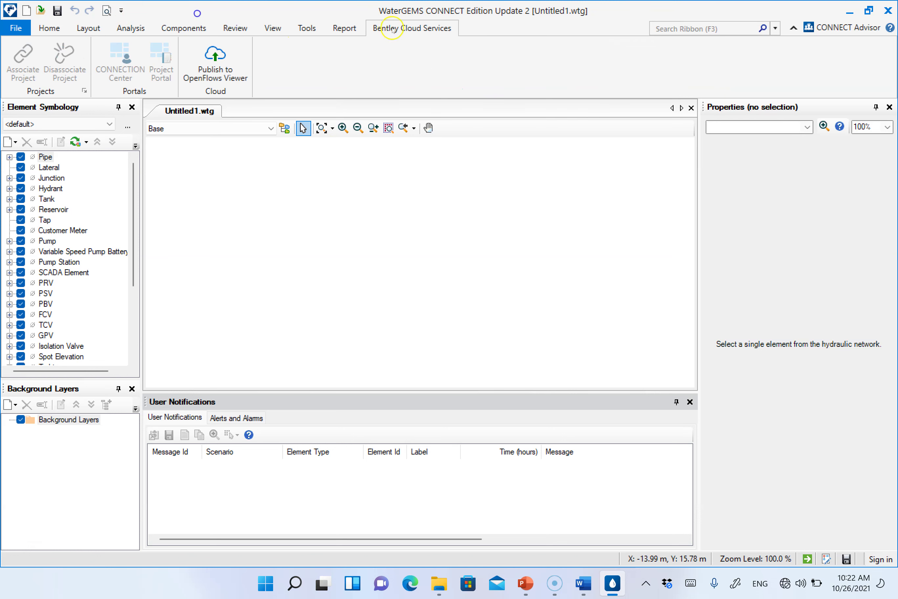
click(88, 28)
click(49, 28)
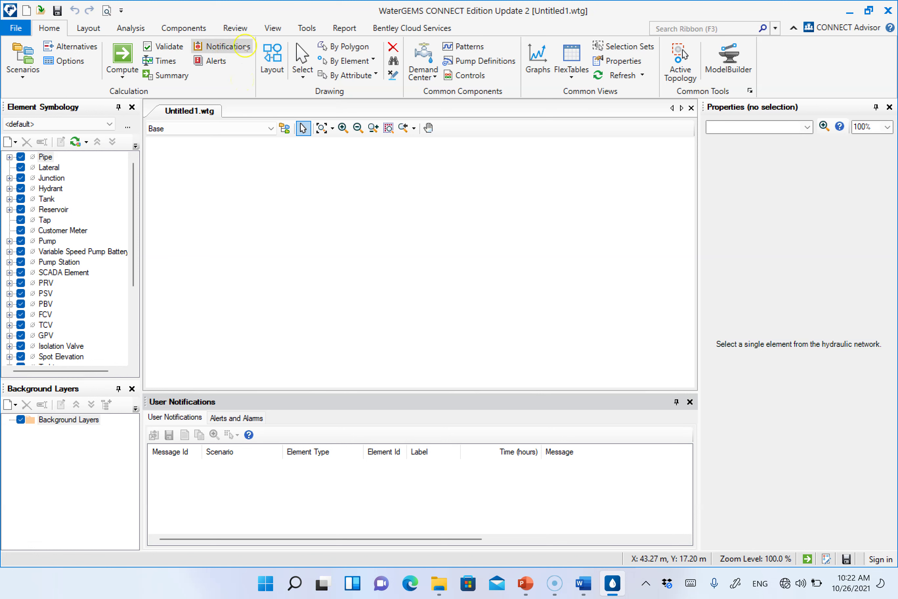
Examine the View, Layout, Components, Review and Analysis commands in more detail, including the drawing area's context options.
click(273, 26)
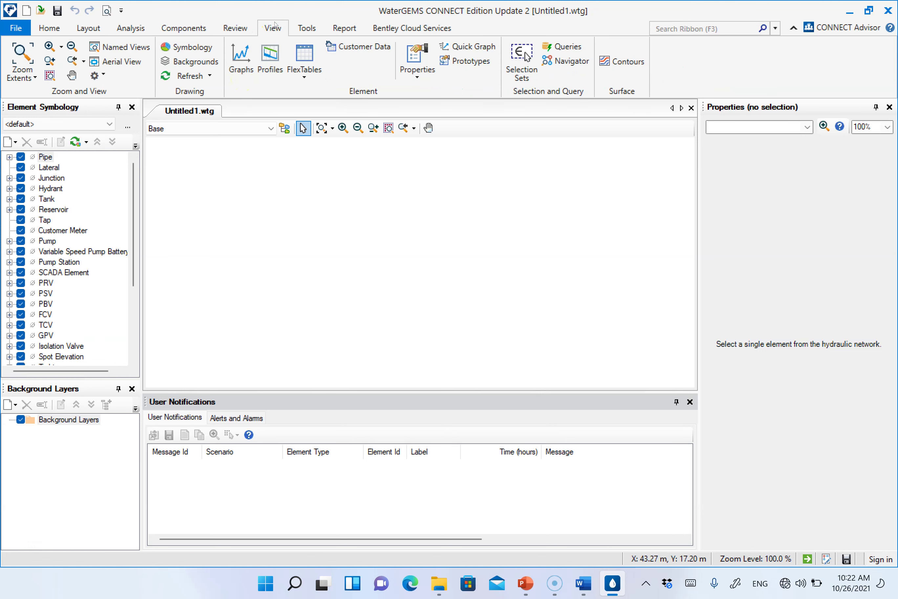
right_click(344, 241)
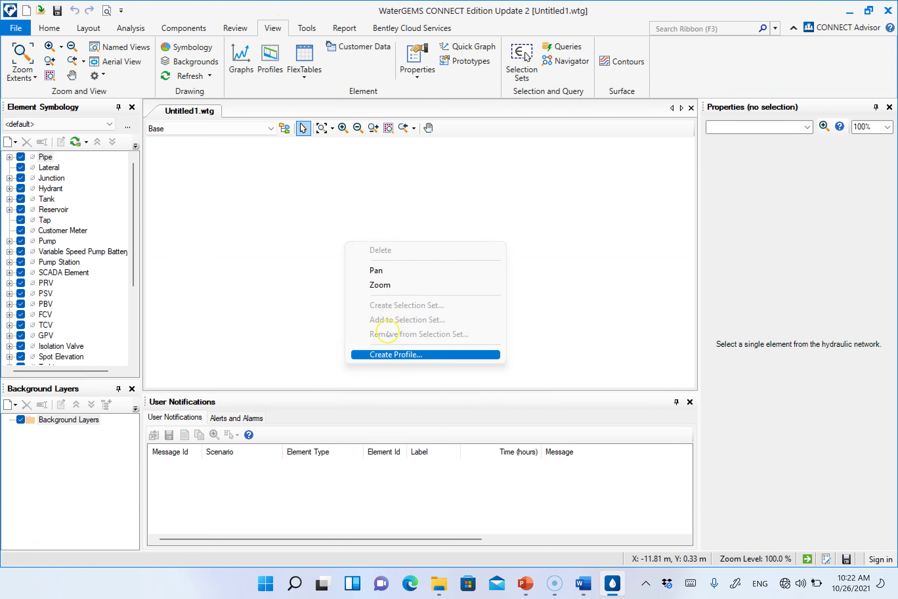
click(49, 28)
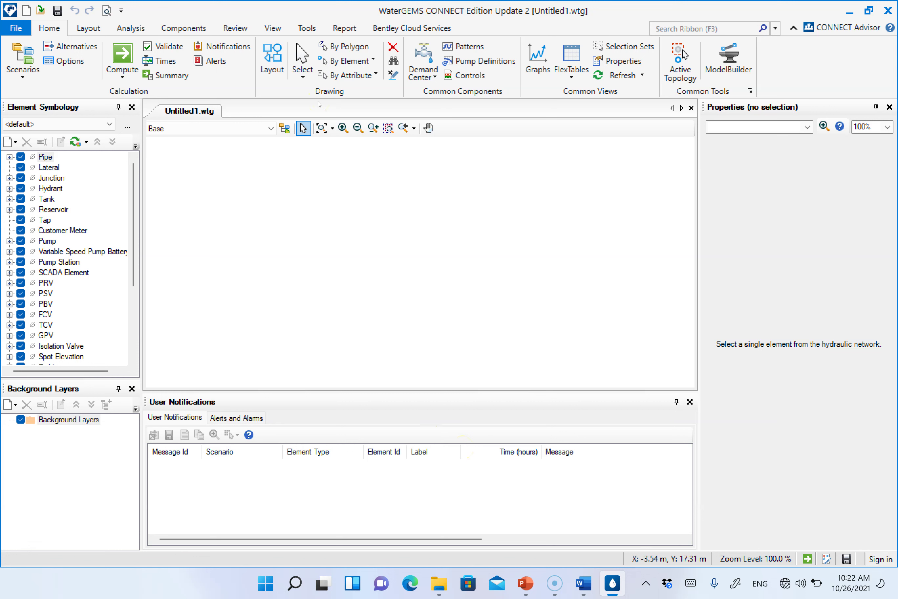
click(88, 28)
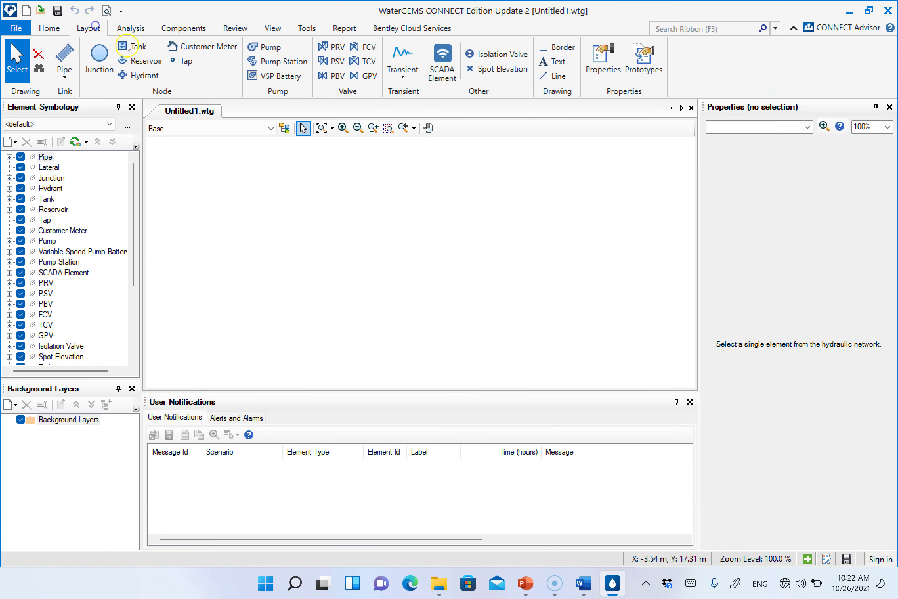
click(183, 28)
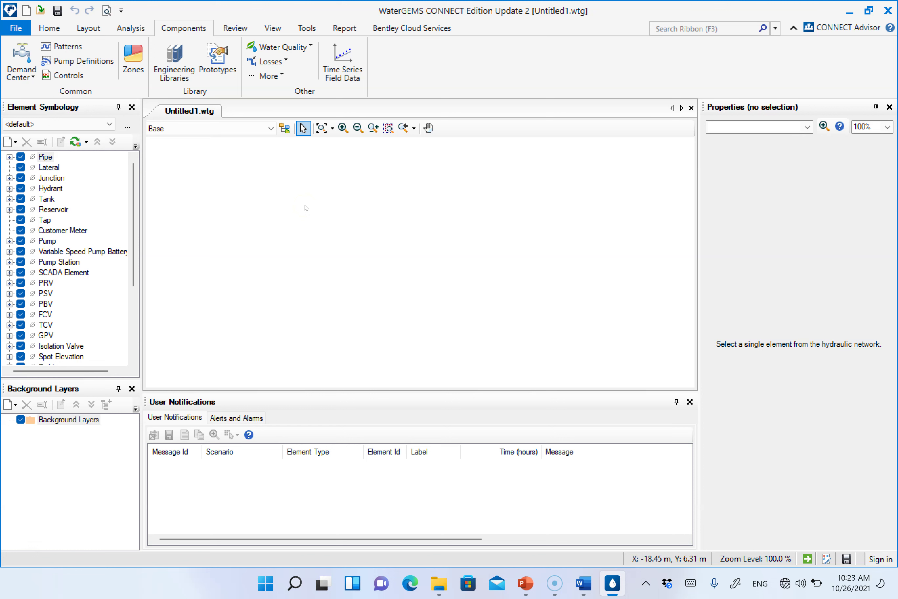
click(49, 27)
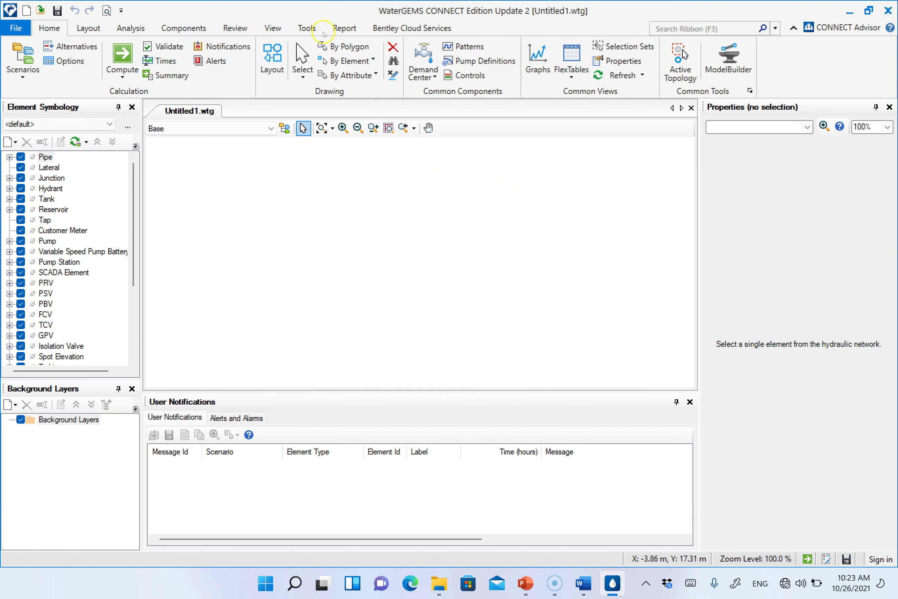
click(312, 33)
click(344, 30)
click(243, 32)
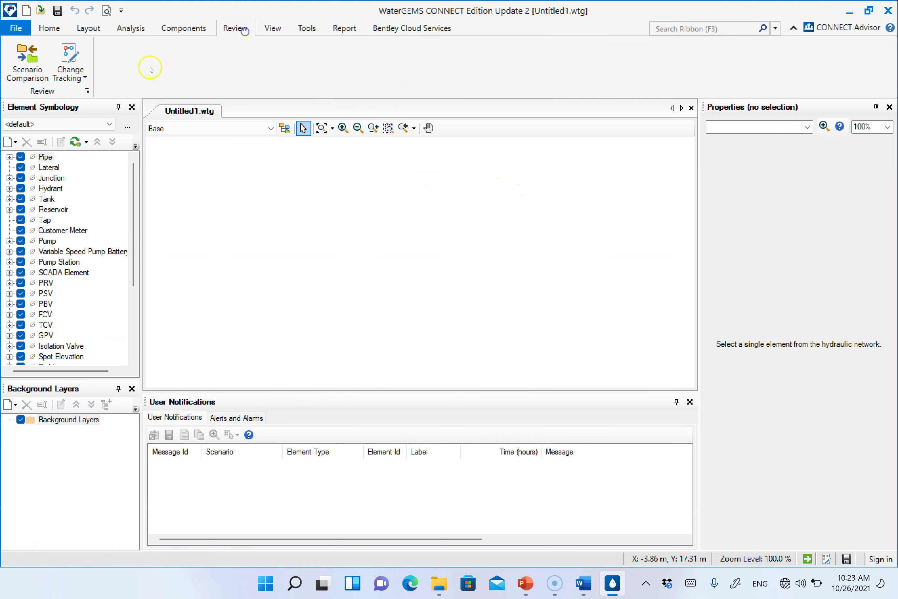
click(183, 29)
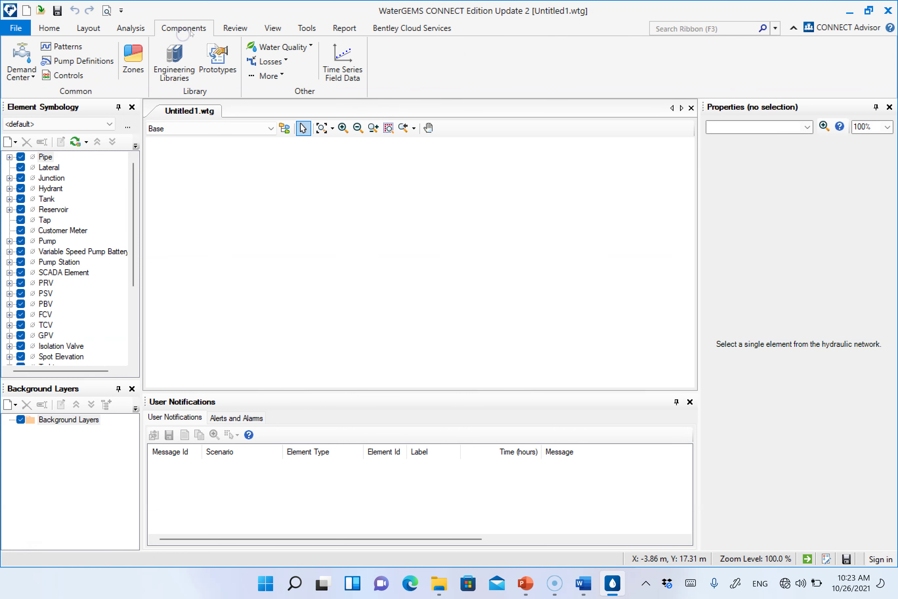
click(131, 29)
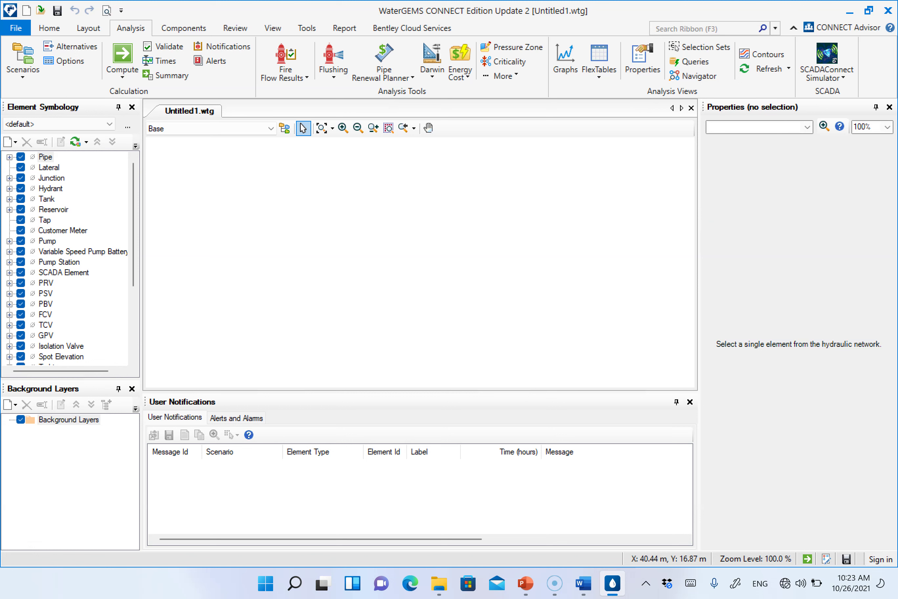
click(49, 28)
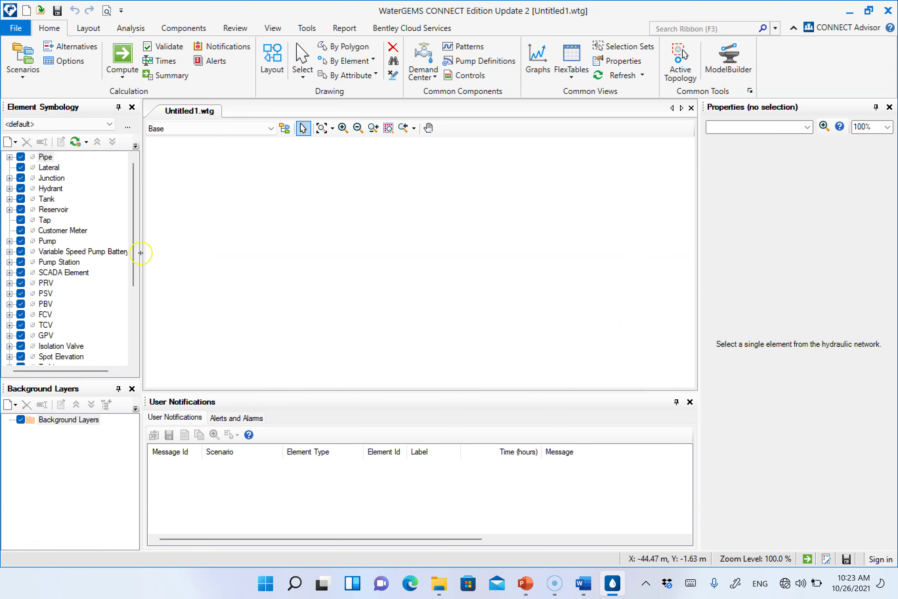
Expand the Pipe entry in the element symbology and close the Properties and User Notifications panes.
click(9, 157)
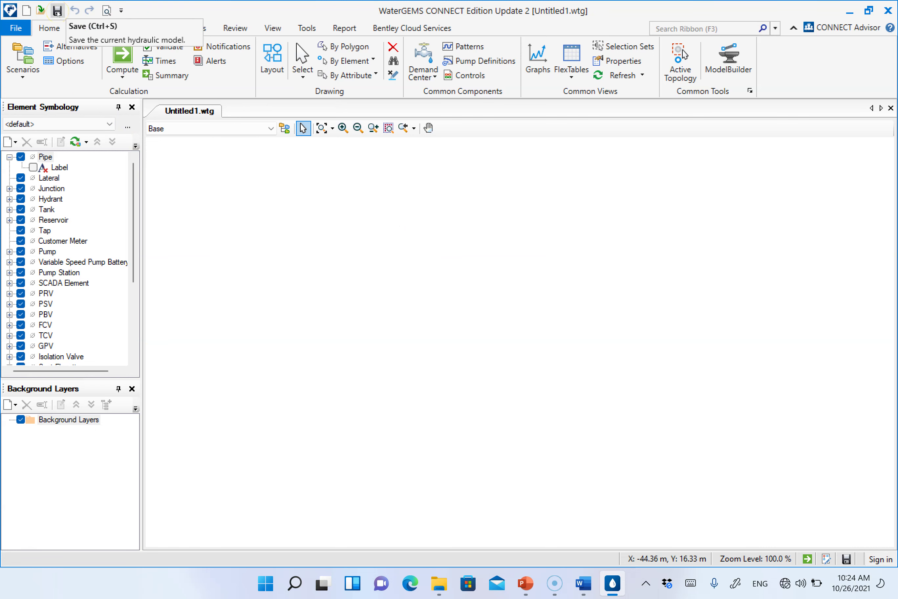
click(15, 28)
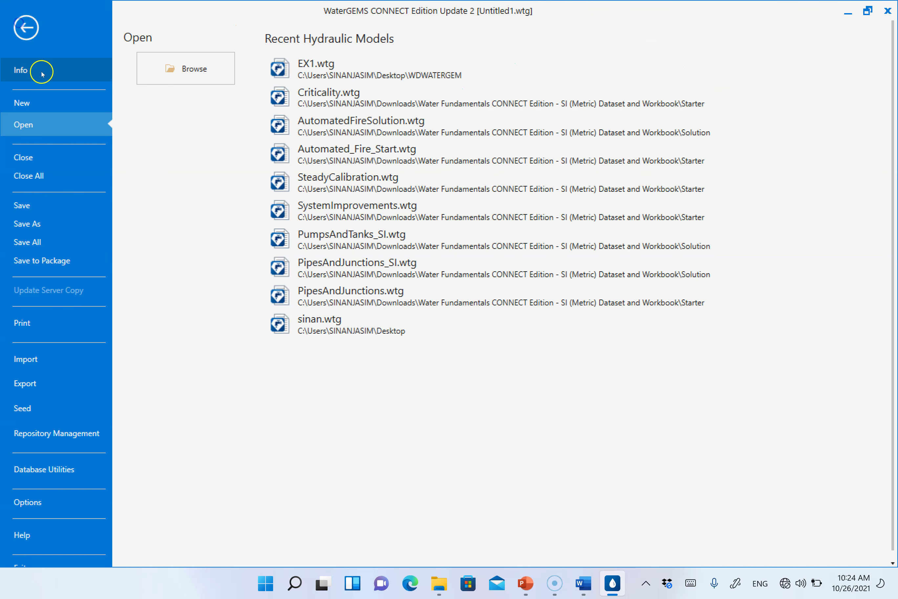
click(29, 32)
Start saving the model and create a new folder on the Desktop named with the author's first name.
key(ctrl+s)
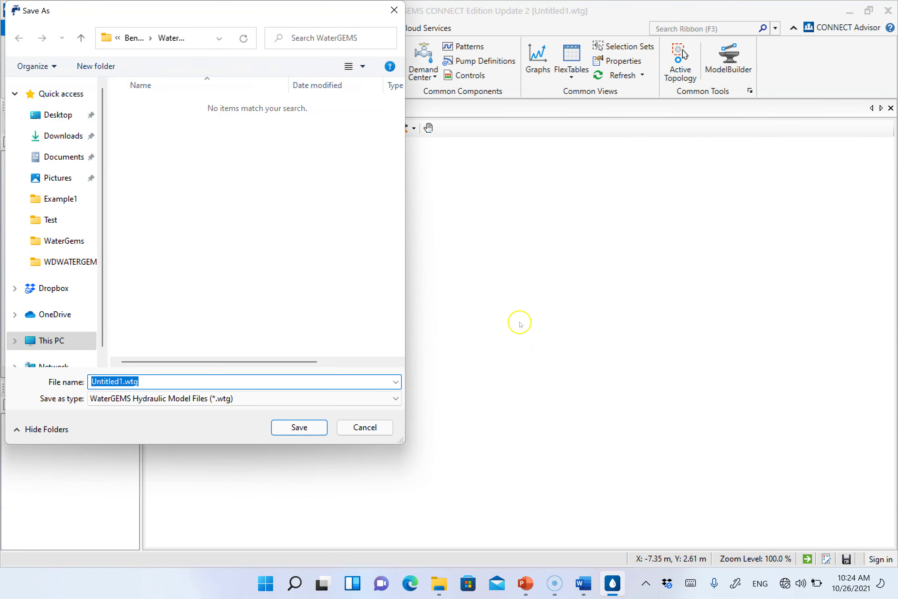
click(79, 116)
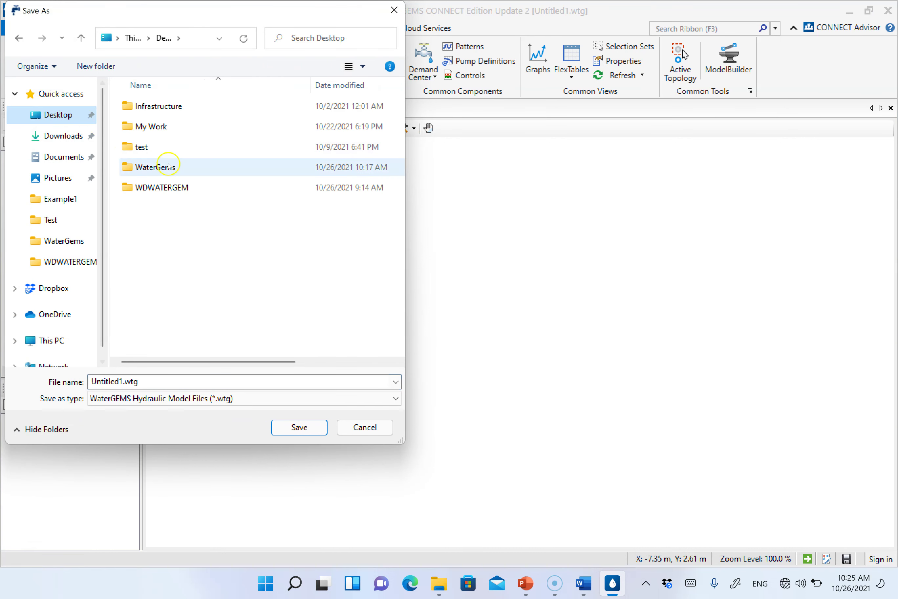
right_click(179, 249)
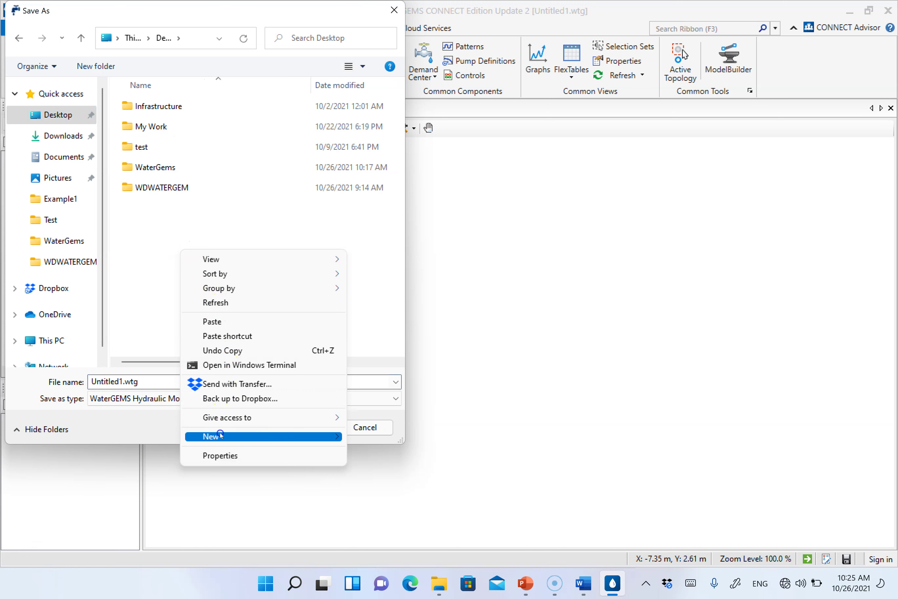
mouse_move(216, 436)
click(376, 257)
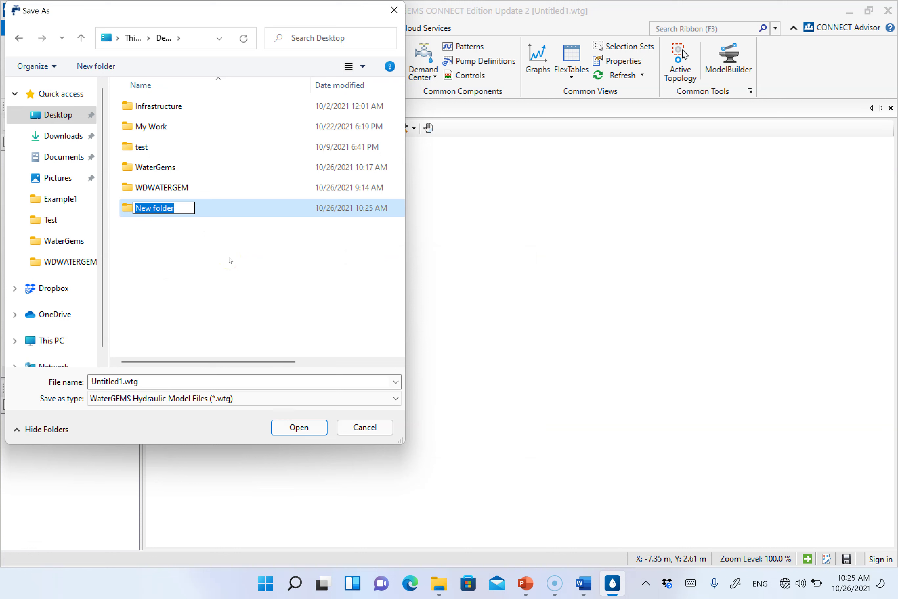
text(Sewer)
key(BackSpace)
key(BackSpace)
key(BackSpace)
key(BackSpace)
text(inan)
key(Return)
Save the hydraulic model in the newly created folder as "1st example".
click(148, 226)
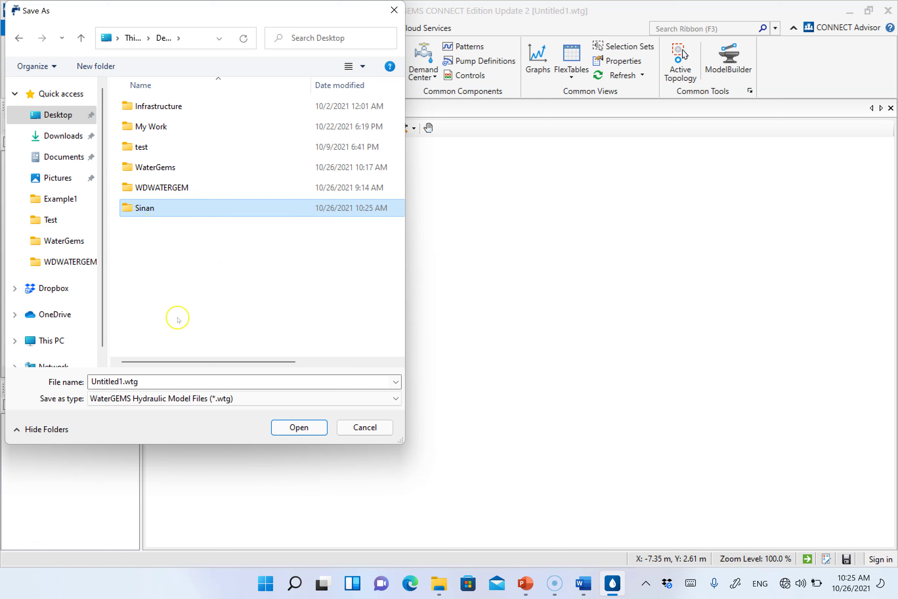
double_click(145, 208)
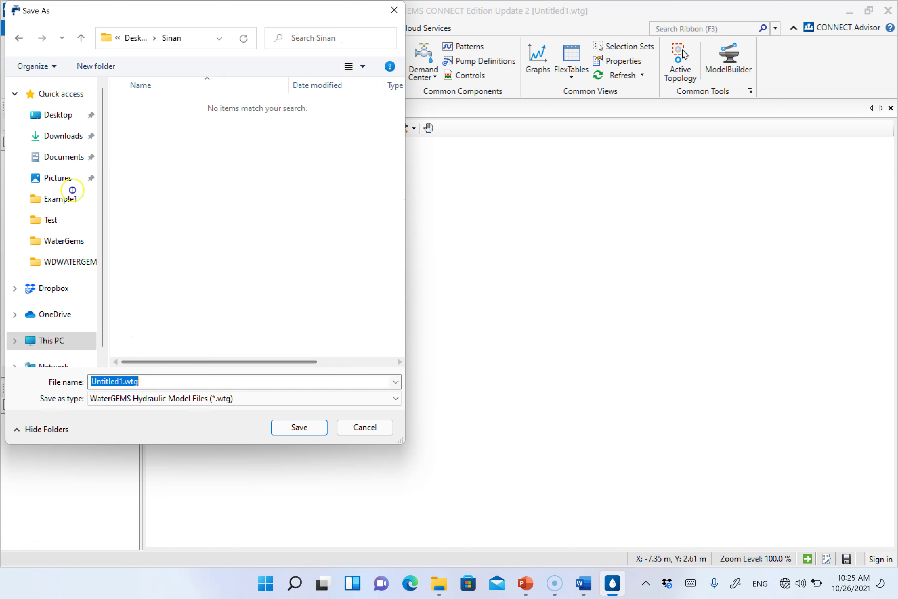
text(1s)
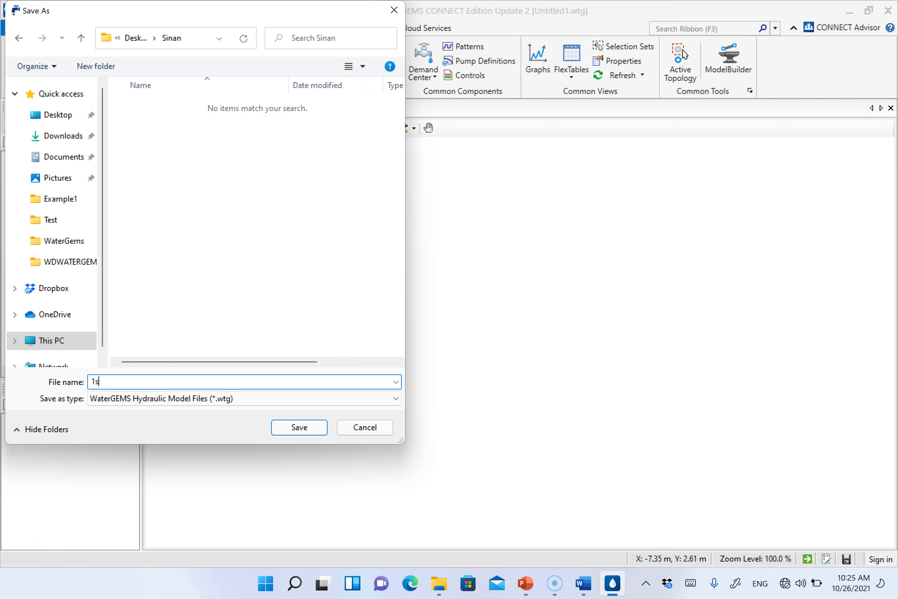
text(t example)
key(Return)
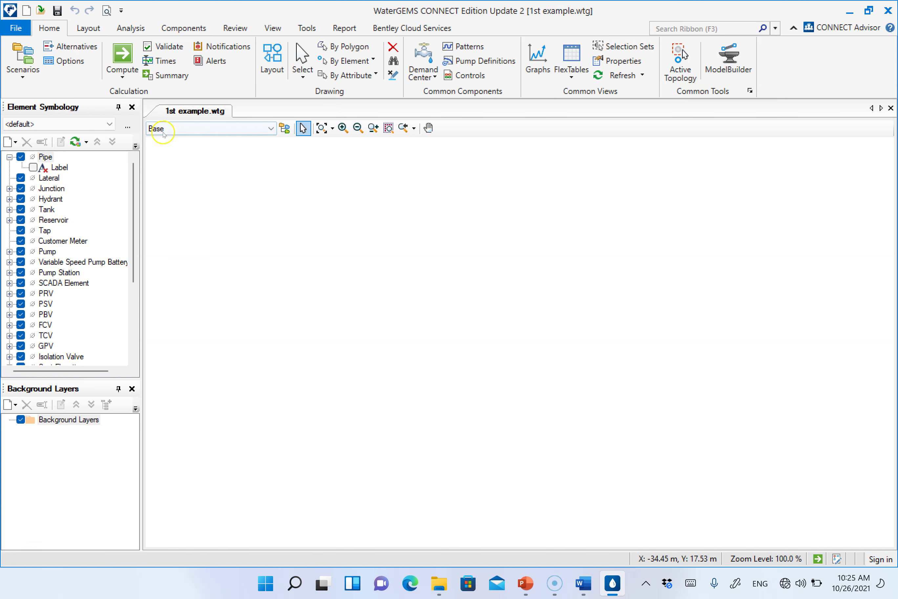
Lay out a trial network of six junctions connected by five pipes as an open loop in the drawing area.
click(278, 68)
click(304, 220)
click(506, 219)
click(545, 295)
click(467, 410)
click(309, 364)
click(218, 256)
right_click(218, 256)
click(255, 153)
right_click(265, 175)
click(288, 184)
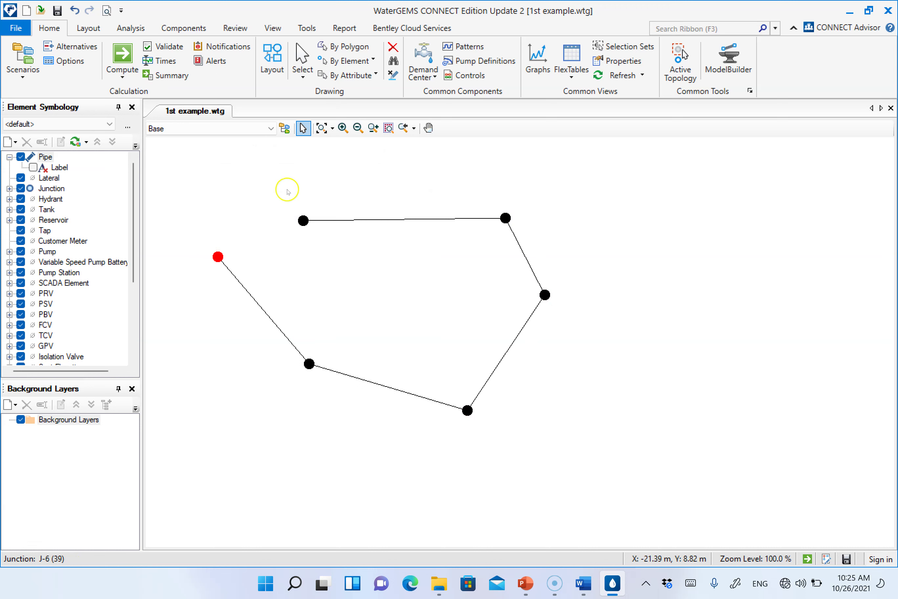
Delete all junctions and pipes of the trial network.
drag(192, 166, 600, 448)
key(Delete)
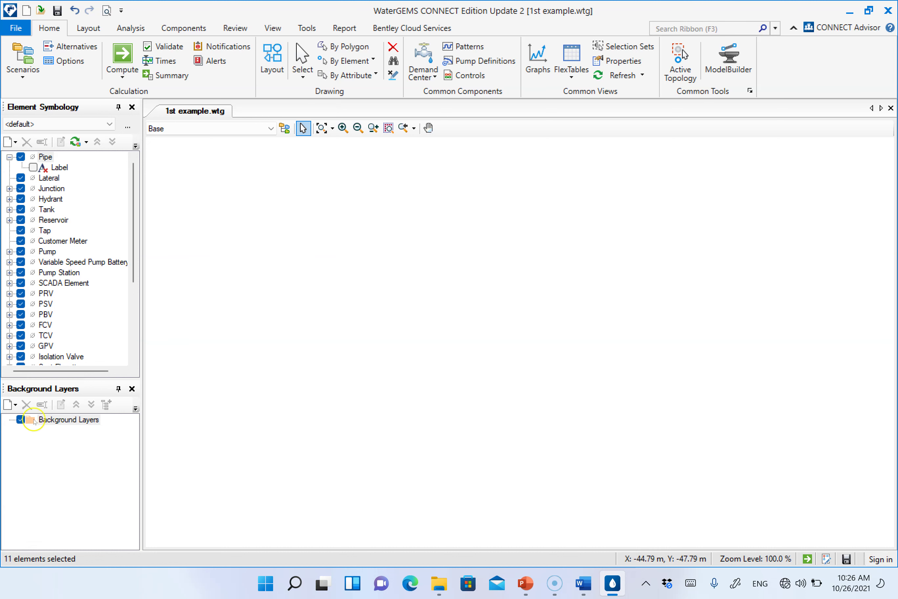
Load Scaled_Network_metric.DXF as a new background layer file and set its unit to ft.
click(54, 421)
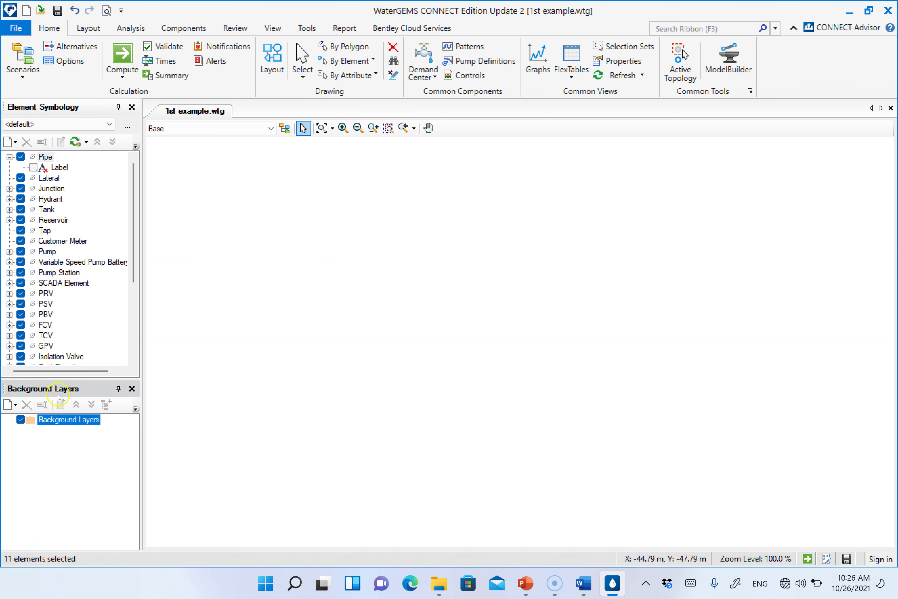
right_click(76, 419)
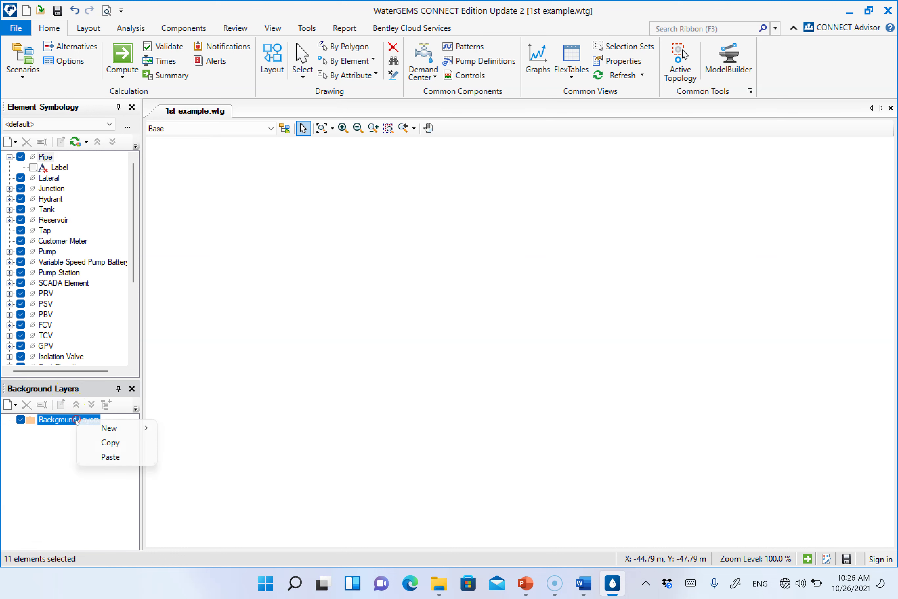
mouse_move(109, 428)
click(166, 427)
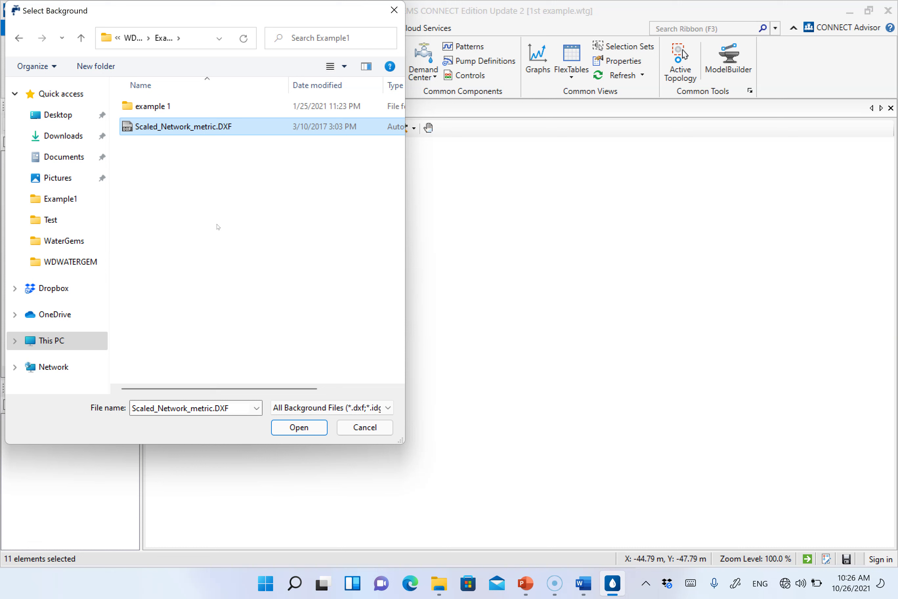
click(205, 227)
click(299, 427)
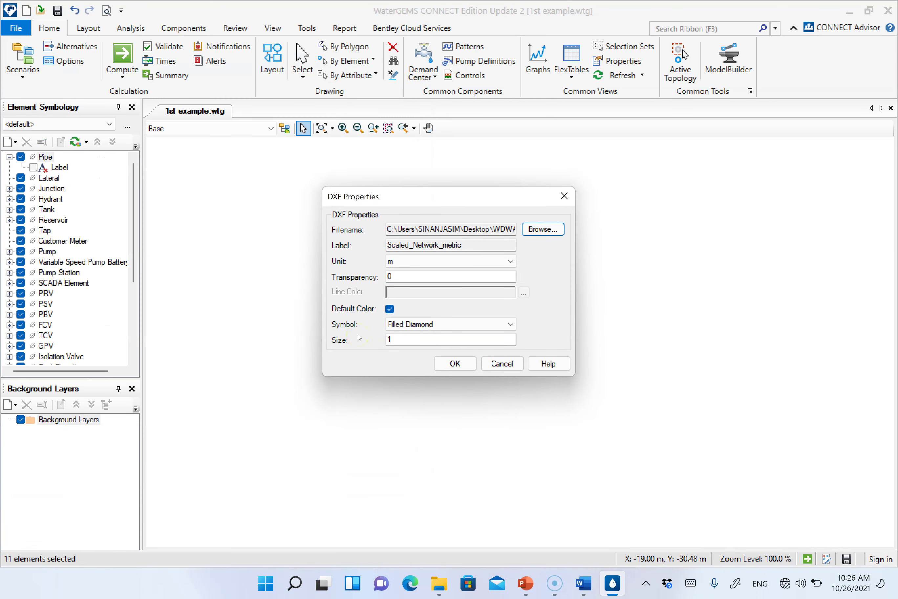
click(396, 264)
click(396, 288)
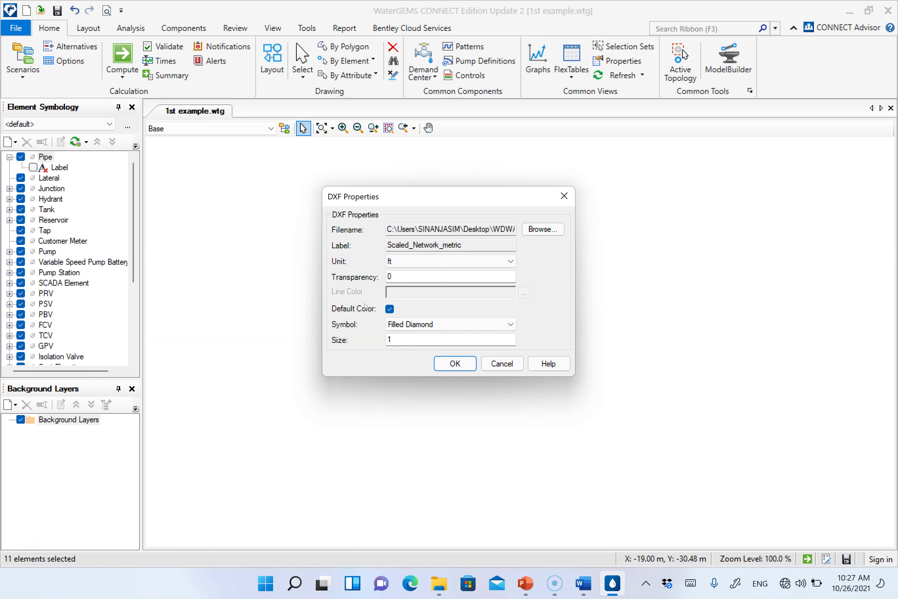
Switch to the Watergems steps document in Word and review the instructions for units and saving.
click(584, 582)
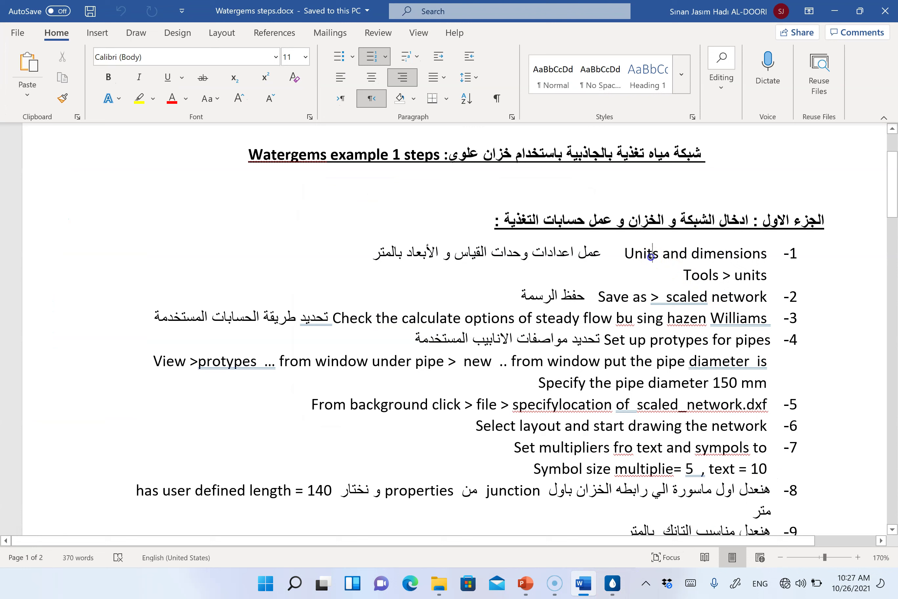
mouse_move(362, 251)
mouse_down()
mouse_move(679, 253)
mouse_move(768, 275)
mouse_move(348, 247)
mouse_up()
click(626, 306)
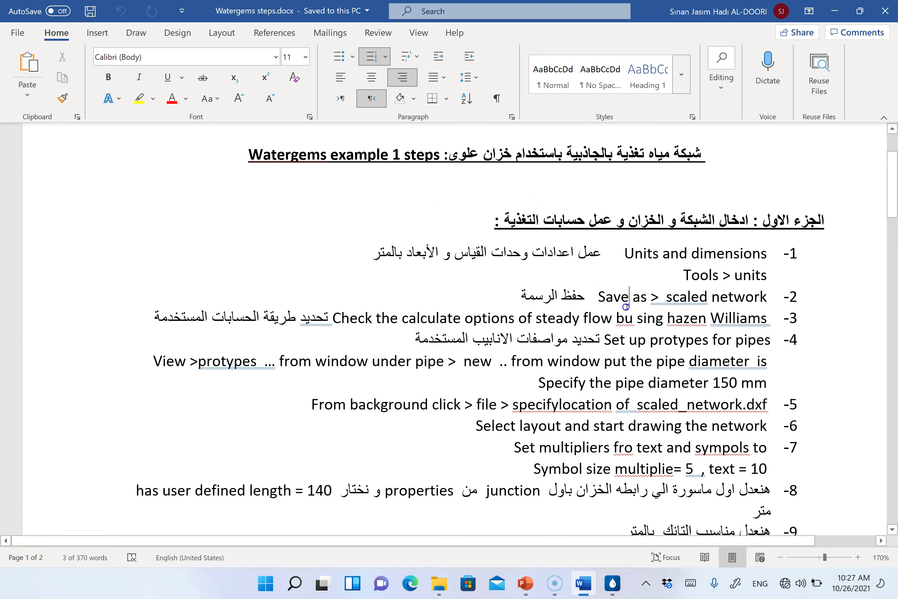
Highlight the units instruction in the Word document, switch to WaterGEMS and open the units settings in the program options.
drag(769, 274, 457, 252)
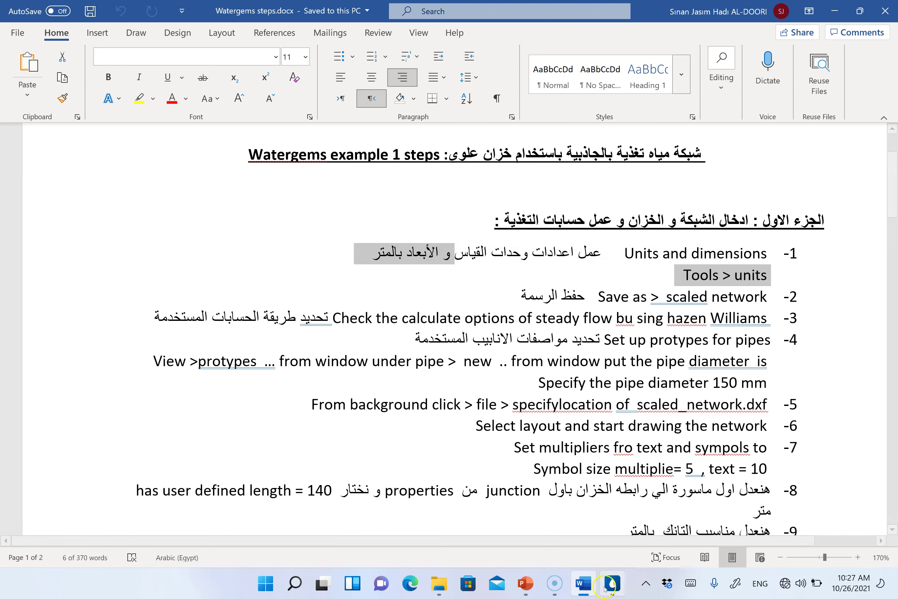
key(alt+Tab)
click(508, 356)
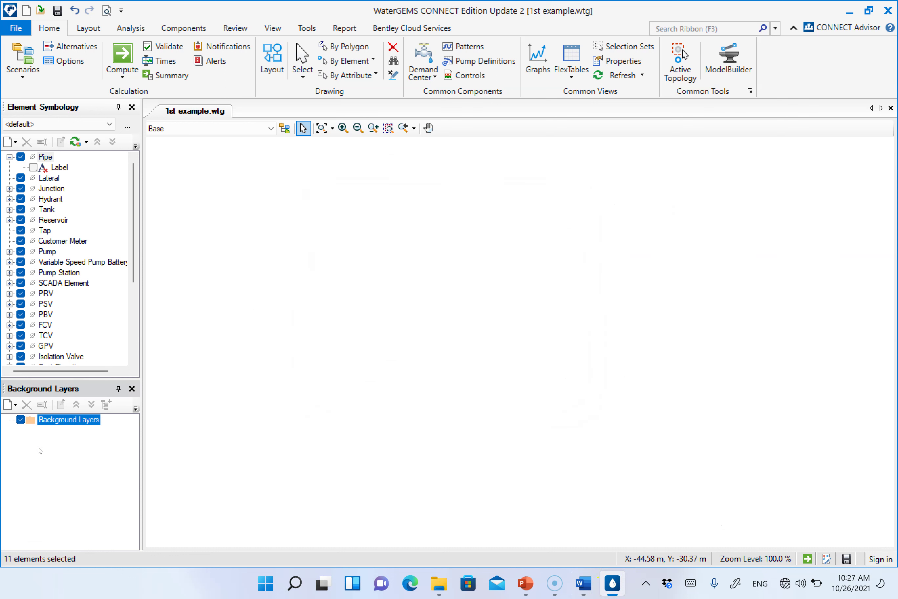
click(302, 30)
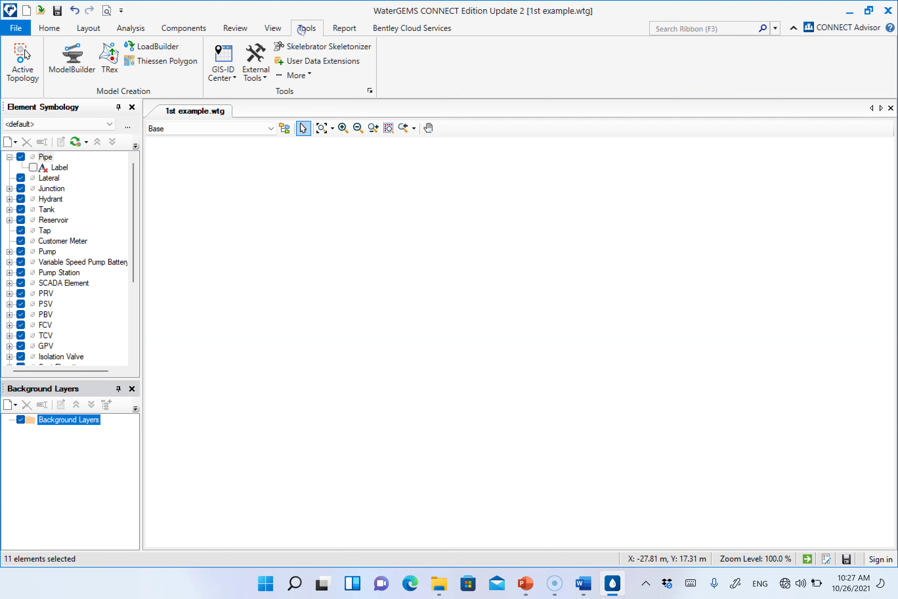
click(307, 77)
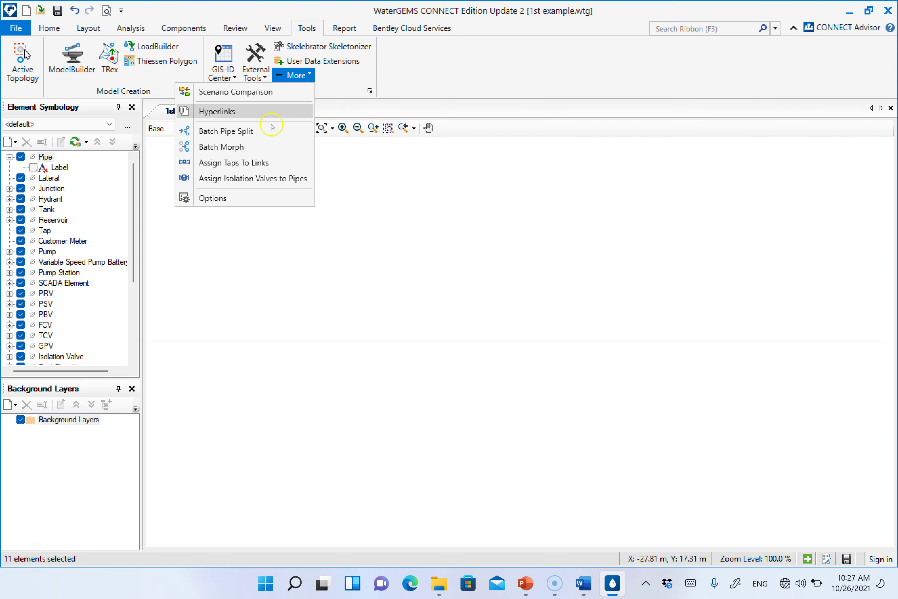
click(211, 198)
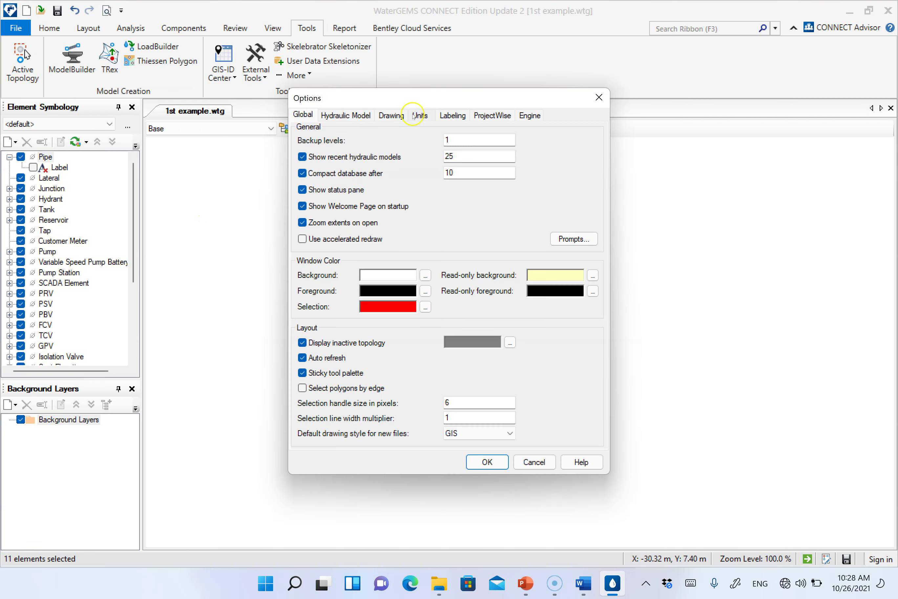
click(420, 115)
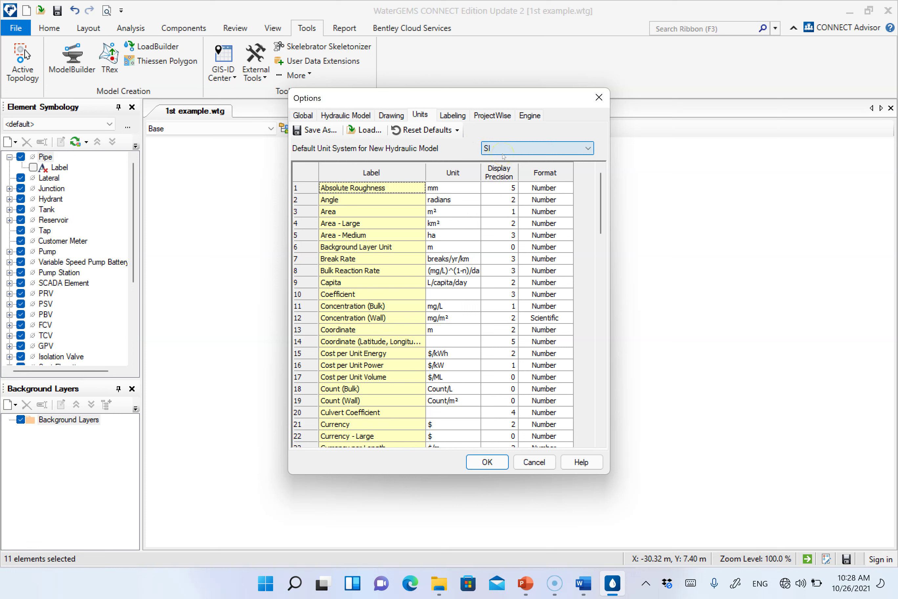
Switch the default unit system for new hydraulic models to US Customary and back to SI.
click(504, 152)
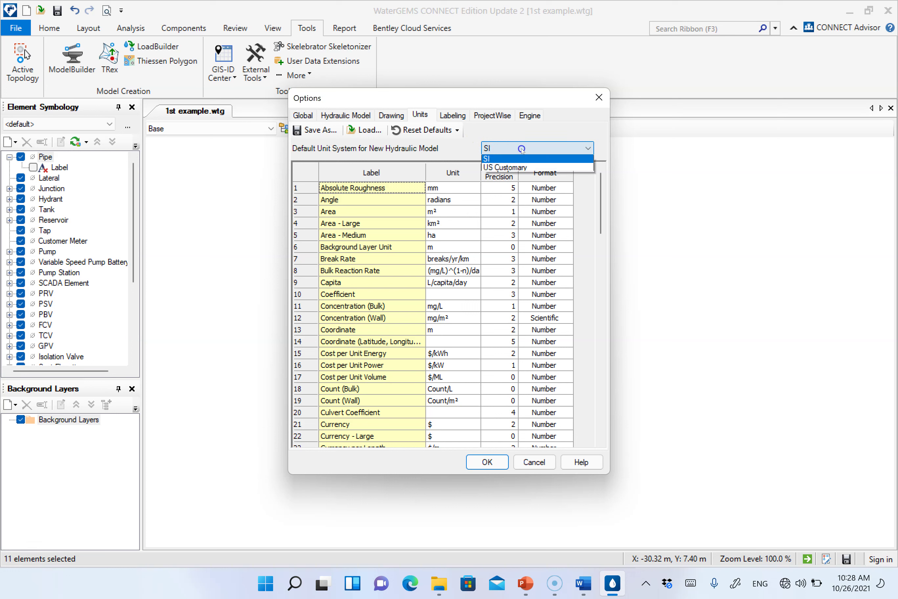
click(516, 169)
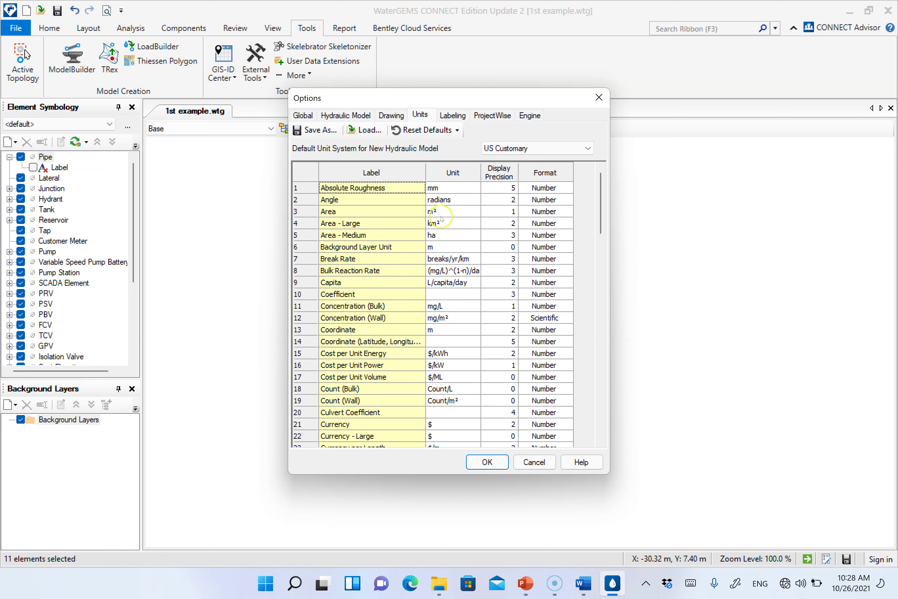
click(487, 151)
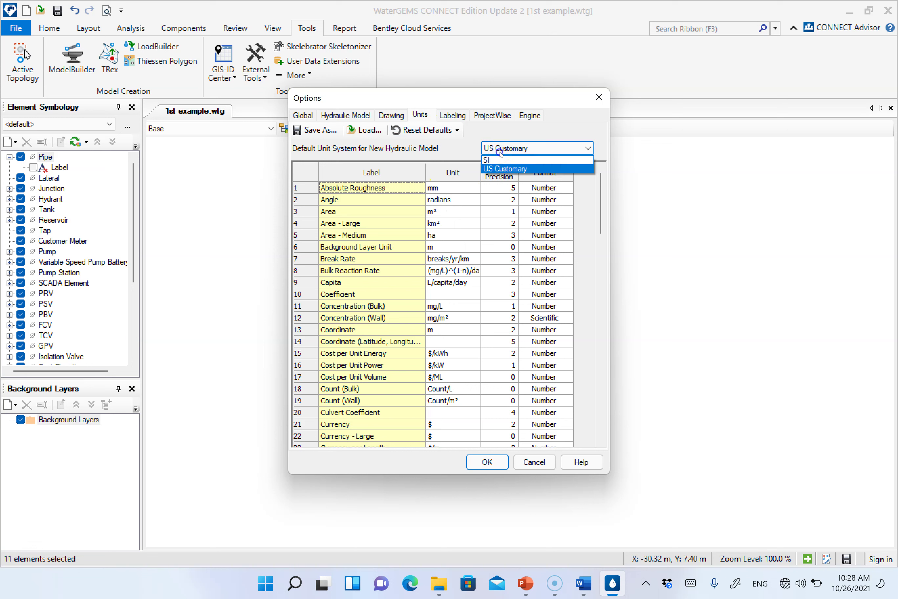
click(499, 162)
Reset the unit table defaults to US Customary and back to SI, and select the Area unit.
click(433, 130)
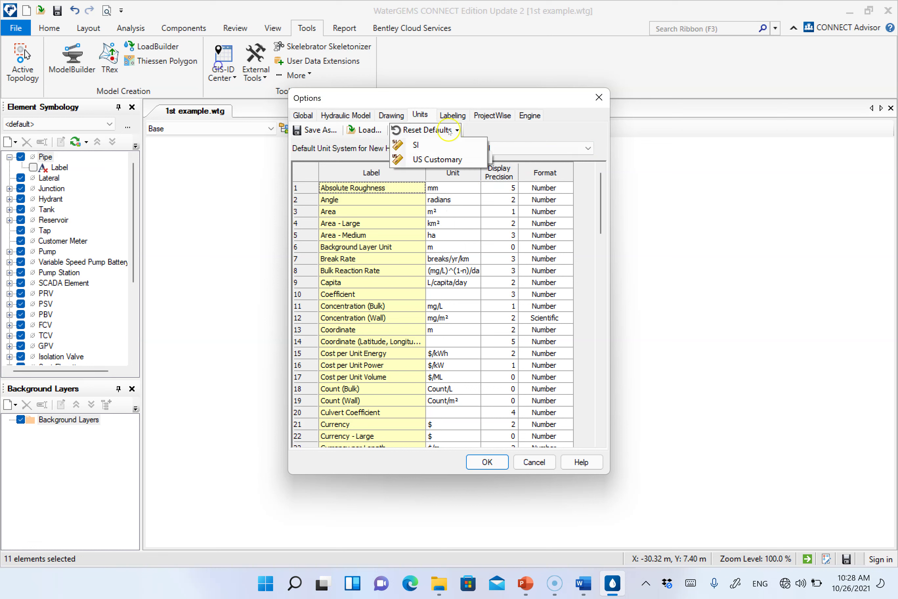
click(432, 160)
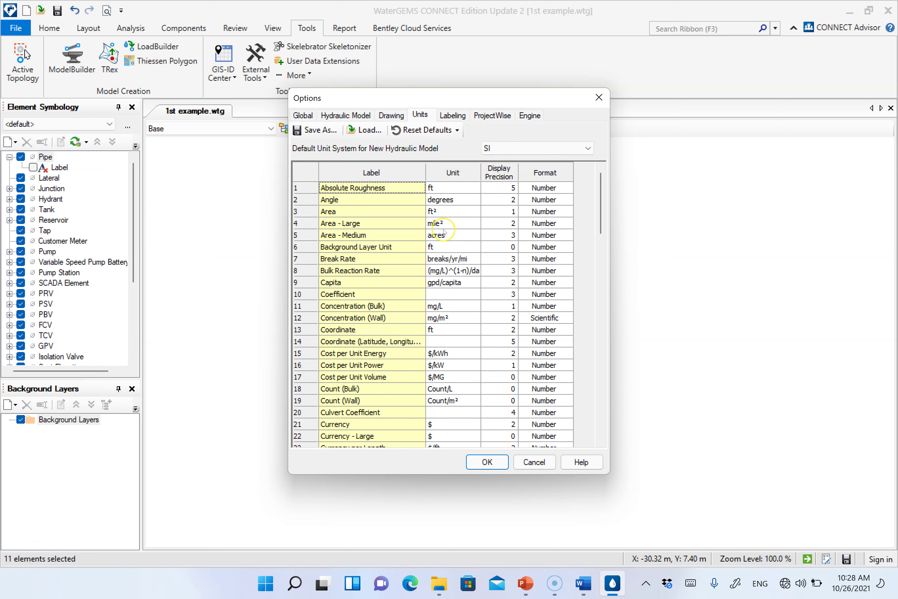
click(433, 129)
click(441, 144)
click(340, 212)
click(464, 211)
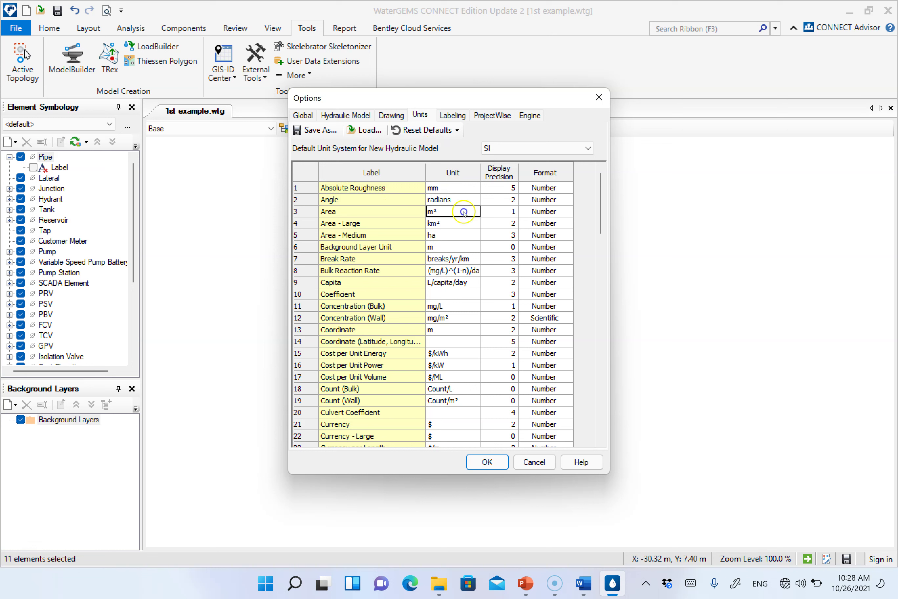
Reset the unit table defaults to US Customary and choose US Customary as the default unit system for new models.
click(448, 131)
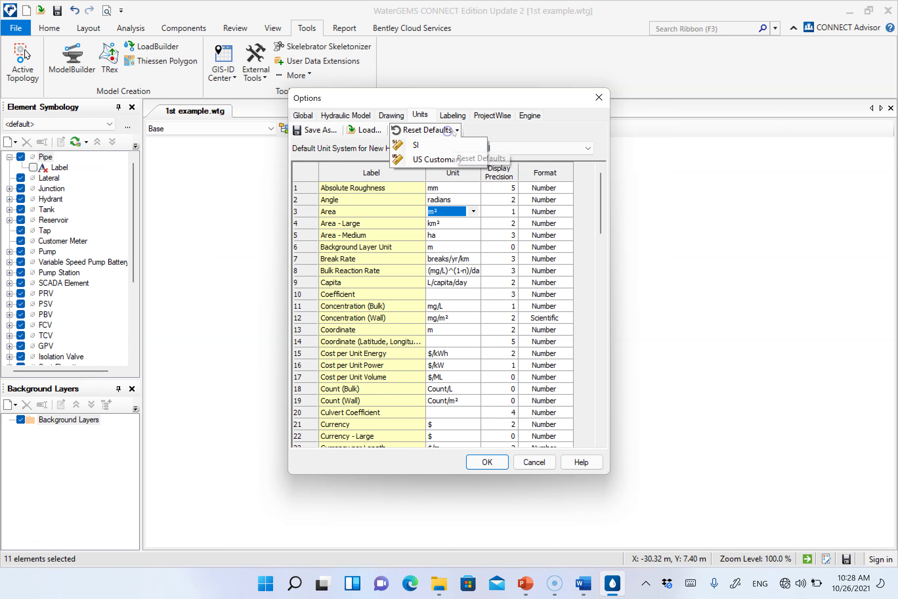
click(446, 155)
click(498, 148)
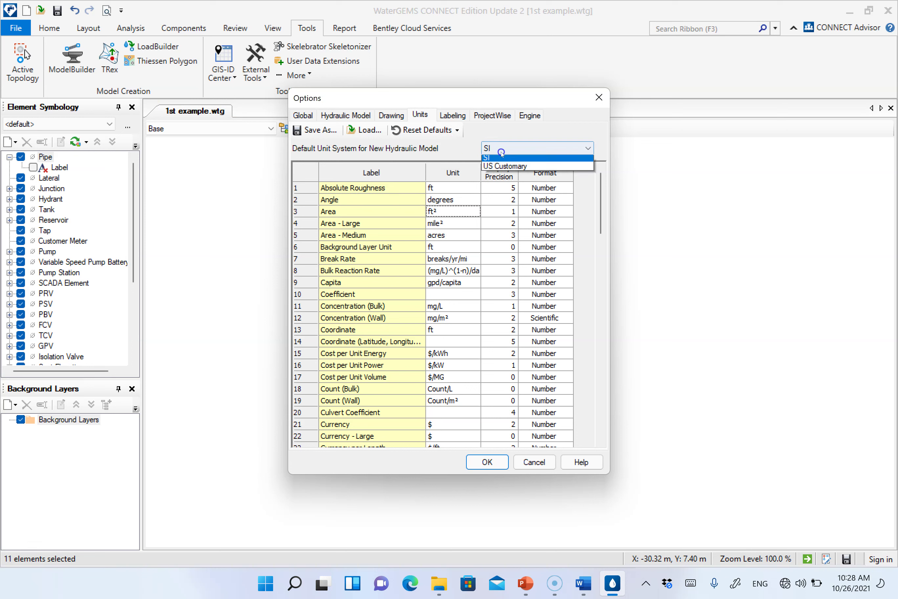
click(501, 169)
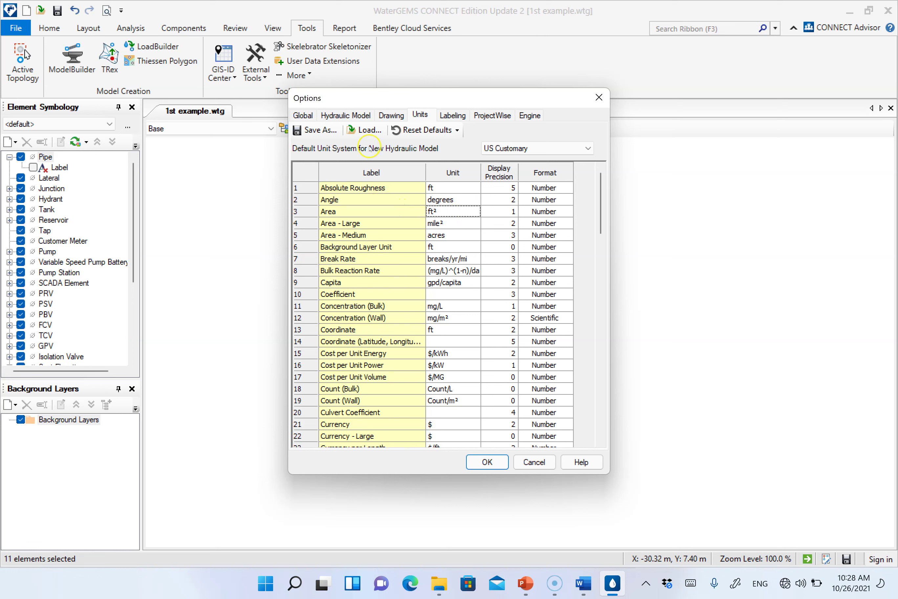
Reset the unit table defaults to SI, choose SI as the default unit system for new models, and accept the options.
click(417, 131)
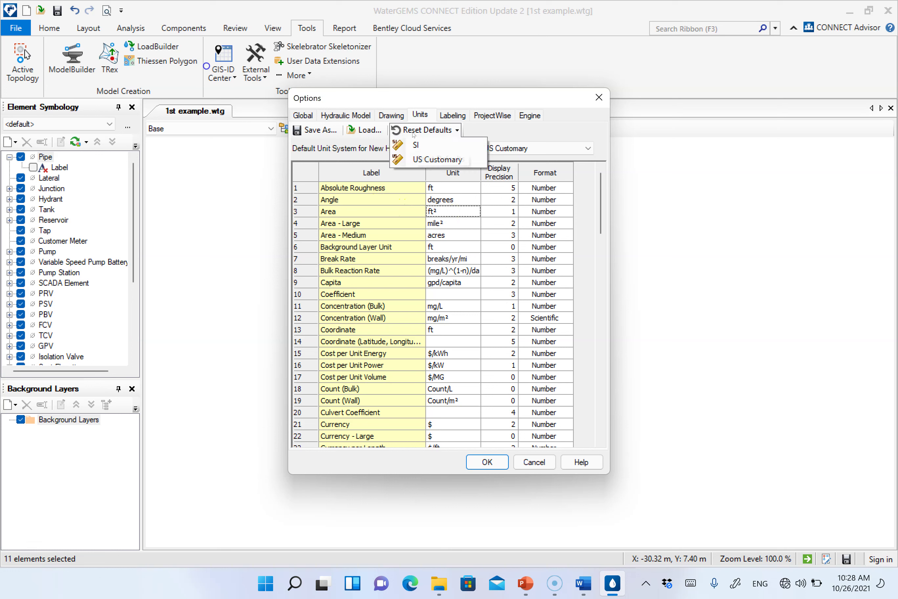
click(428, 145)
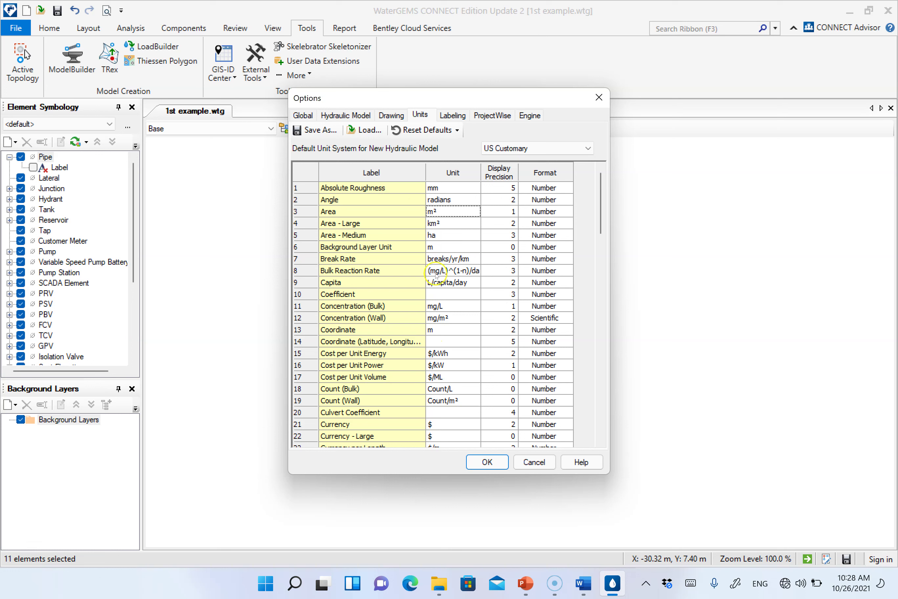
click(505, 148)
click(506, 159)
click(487, 461)
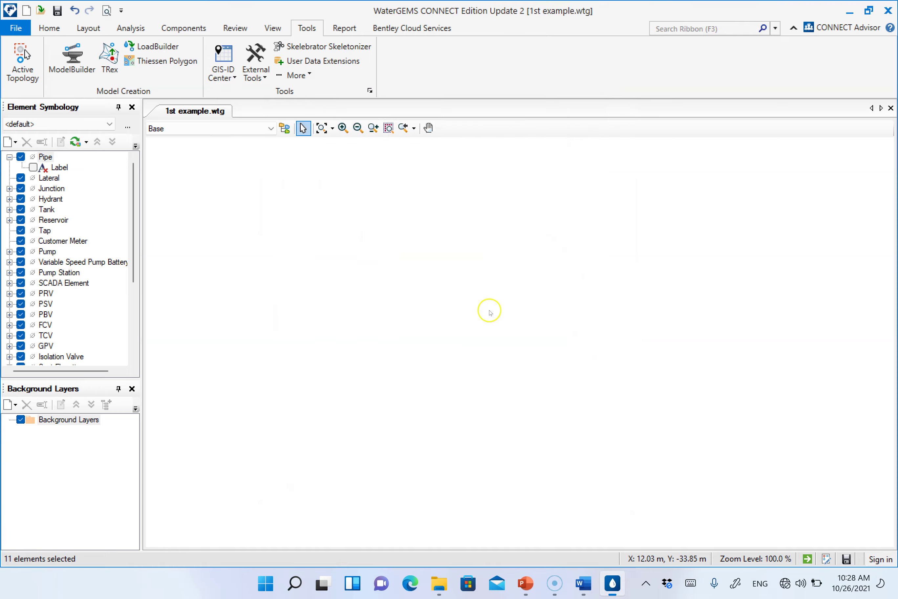
Switch to the Watergems steps document in Word and review the instructions on saving and the Hazen-Williams calculation options.
click(583, 583)
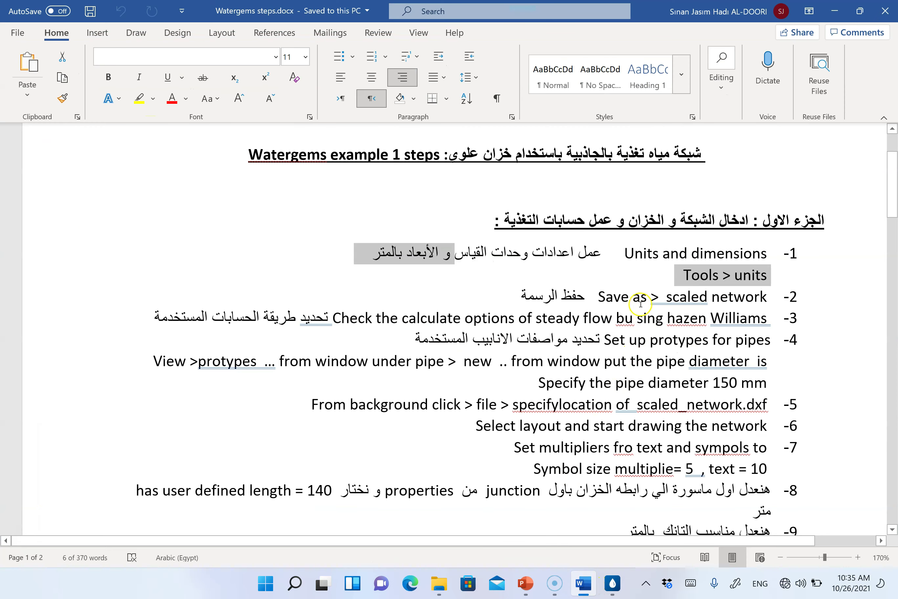
click(641, 304)
click(377, 320)
click(377, 320)
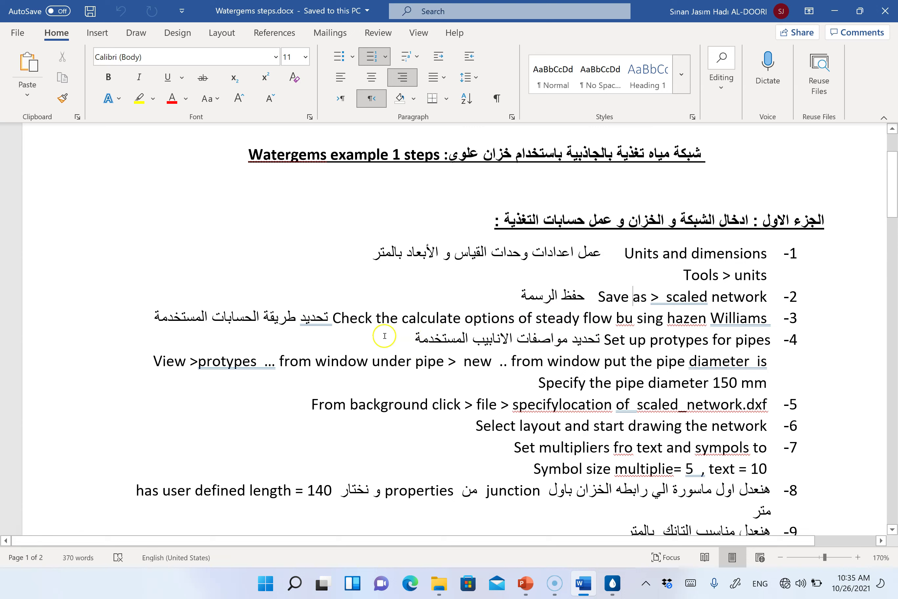
click(300, 320)
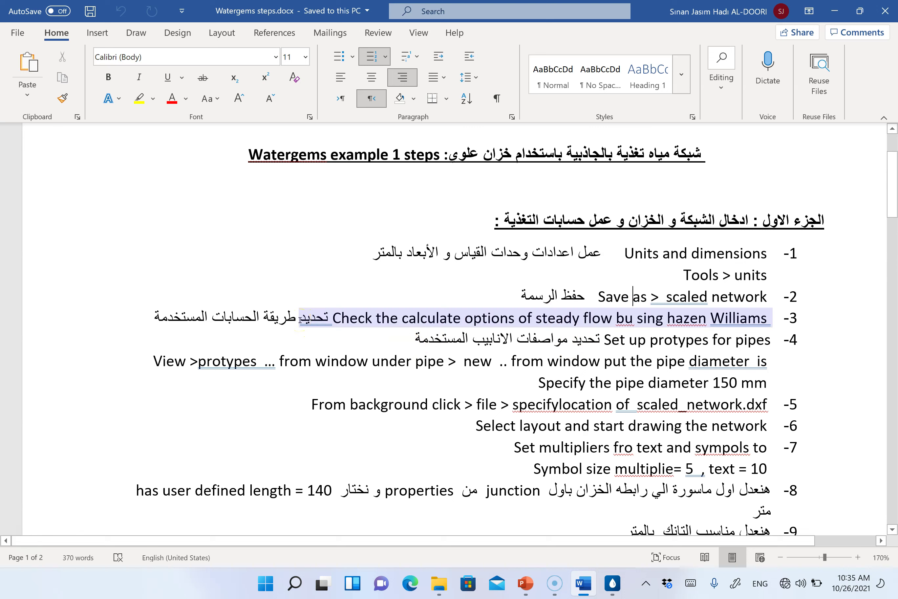
click(242, 317)
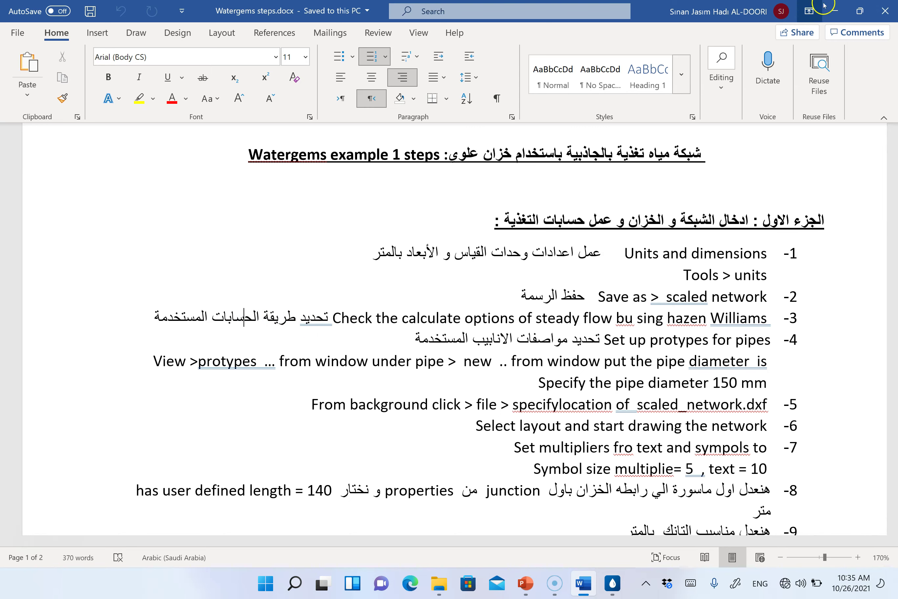
click(832, 10)
Switch to WaterGEMS and open the Calculation Options manager.
click(613, 582)
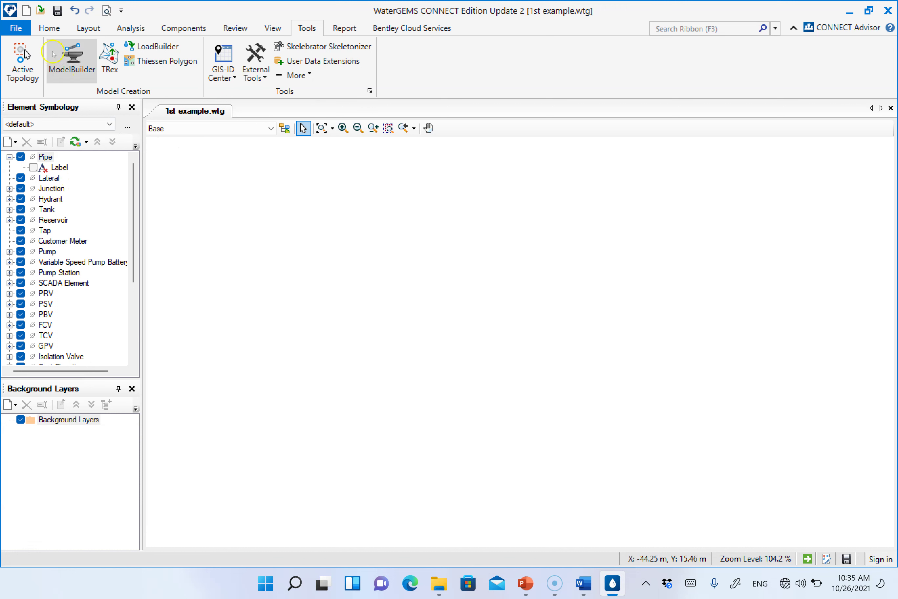
click(49, 27)
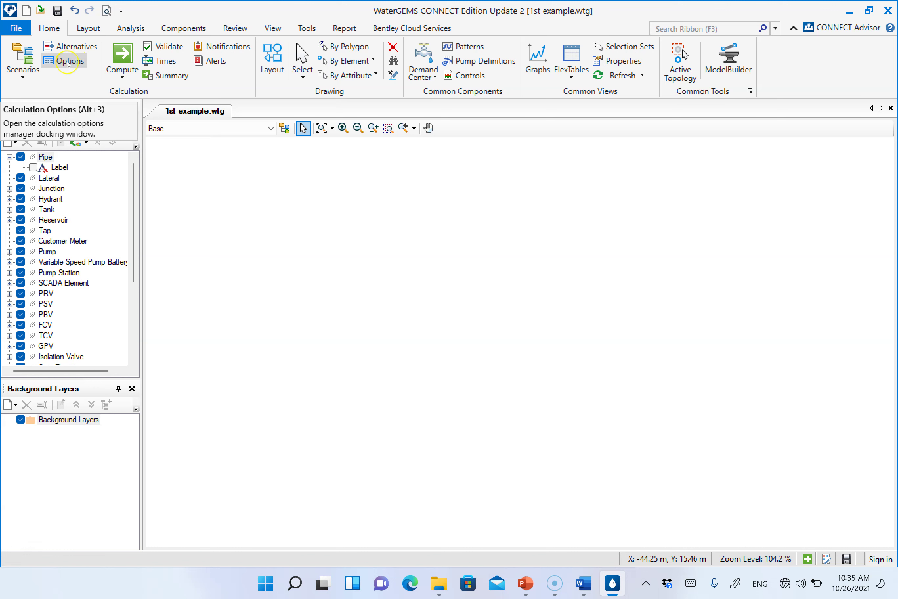
click(311, 27)
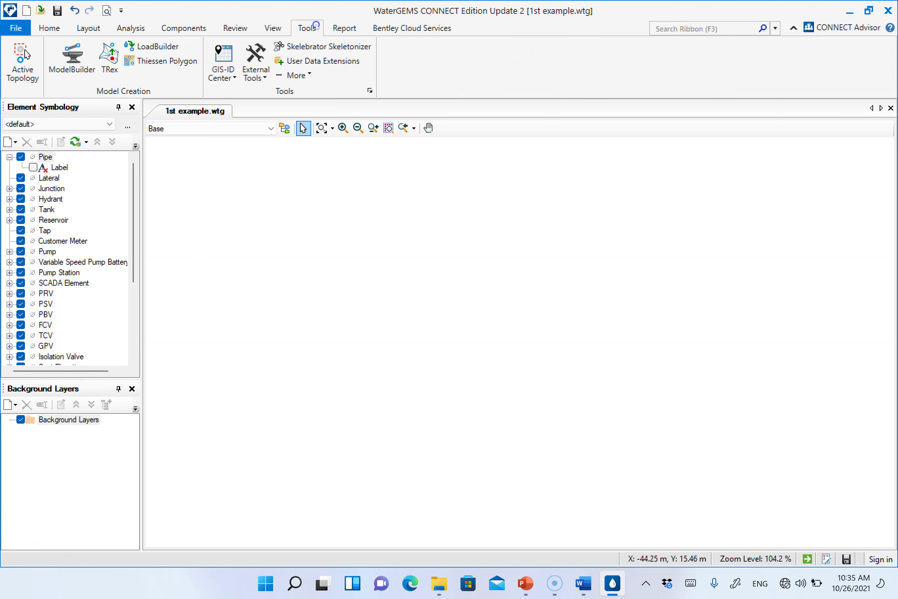
click(295, 75)
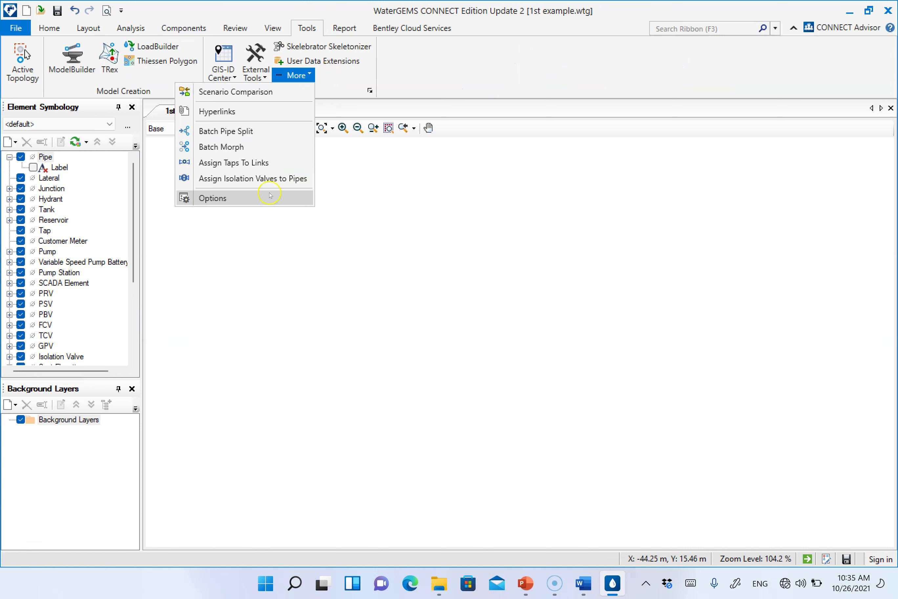
click(58, 29)
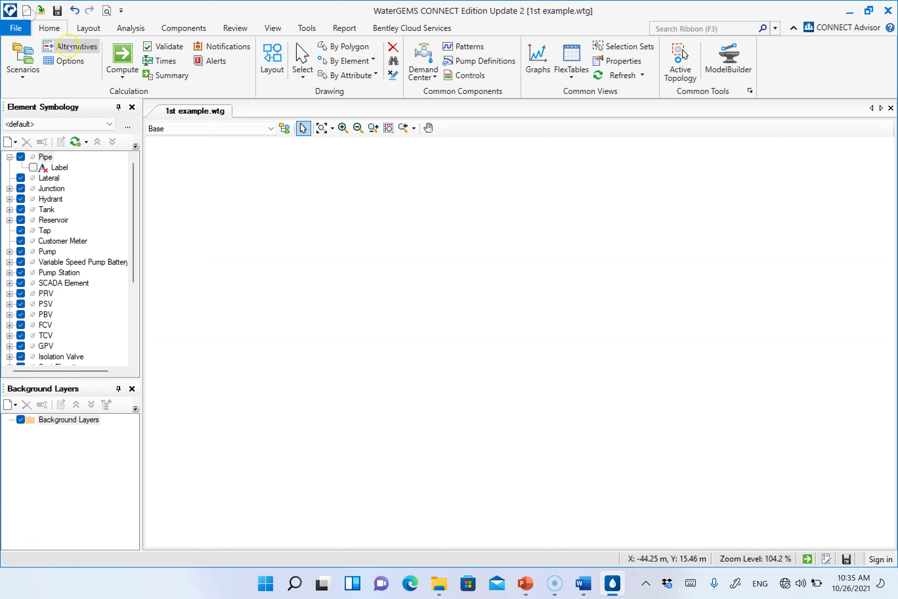
click(66, 60)
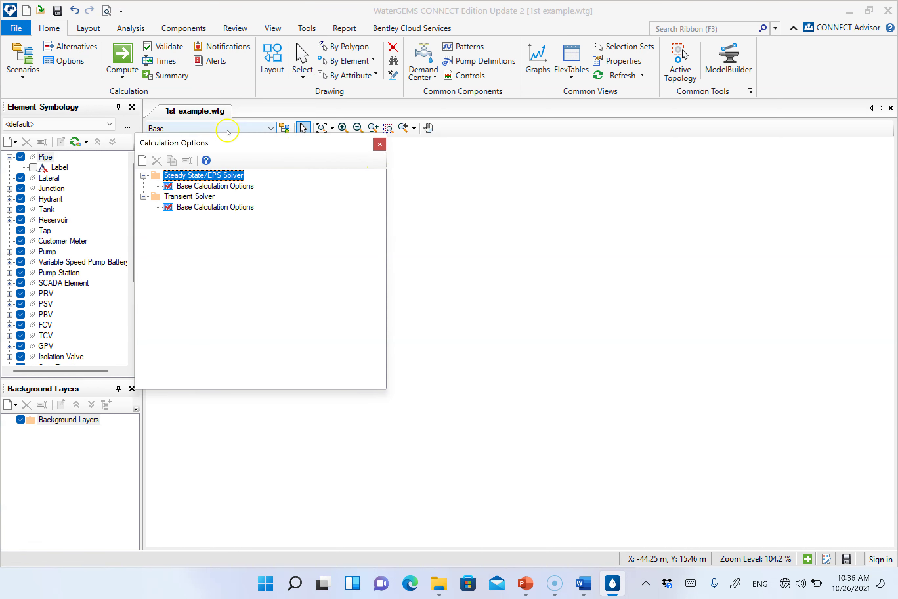
Open the properties of the Steady State/EPS Solver's Base Calculation Options and check the friction method and time analysis type.
drag(216, 140, 278, 179)
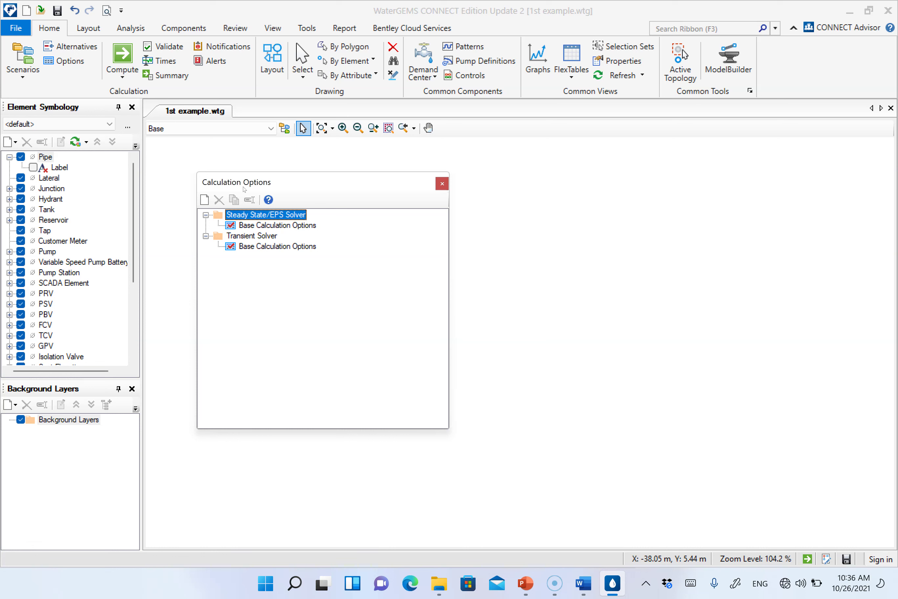
click(288, 225)
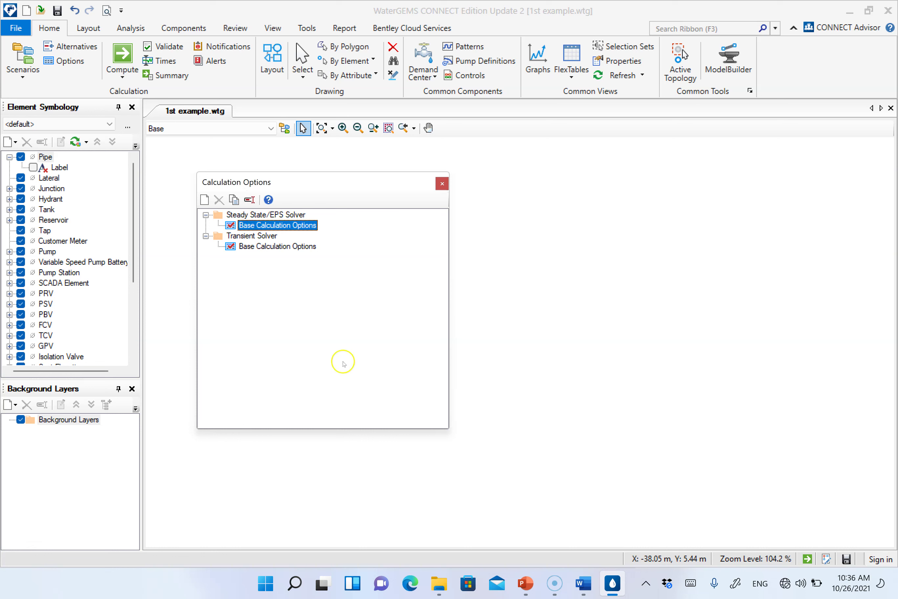
double_click(278, 226)
scroll(820, 270, down, 2)
scroll(819, 332, up, 2)
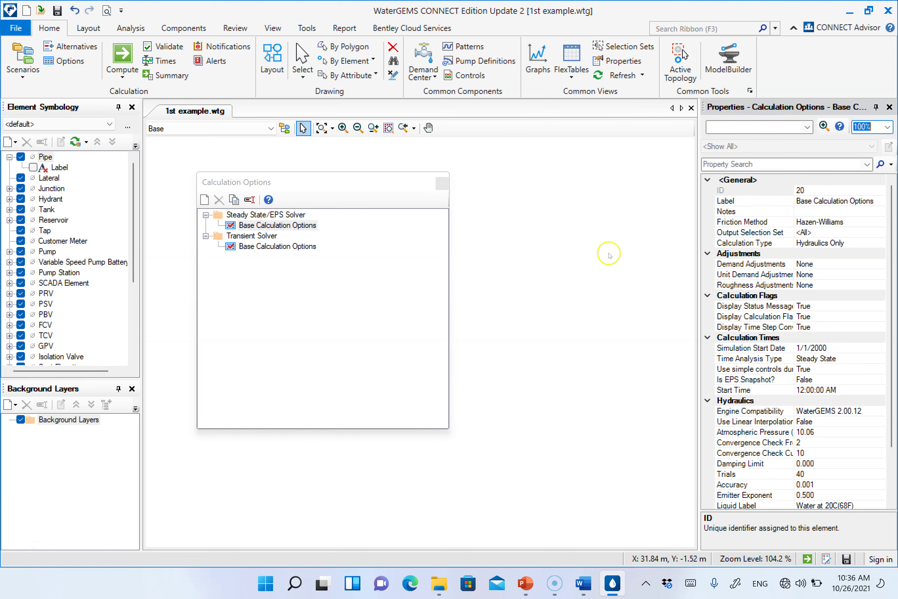
Lay out a single slanted pipe about 24 m long between two new junctions, beside the Calculation Options window.
click(284, 69)
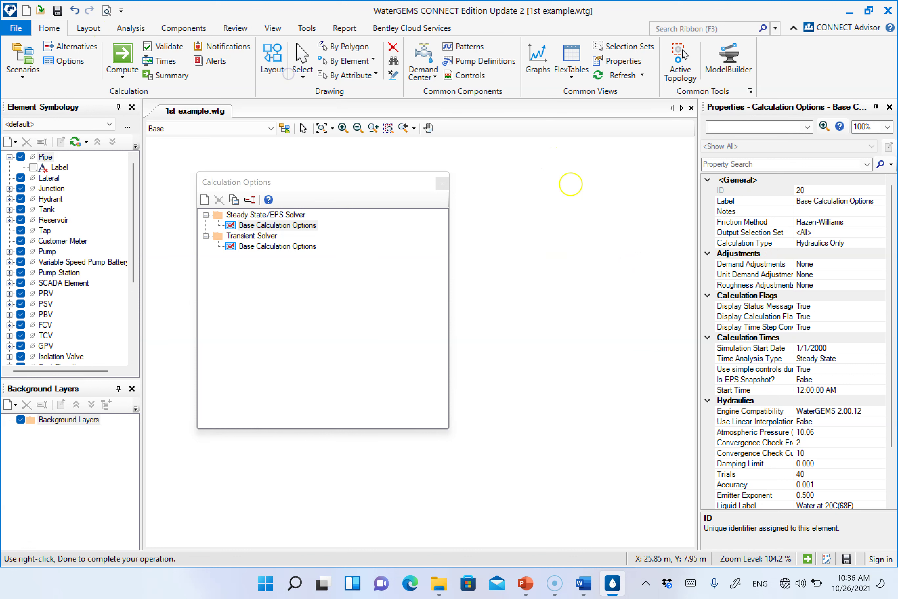
click(575, 207)
click(520, 339)
right_click(521, 340)
click(573, 157)
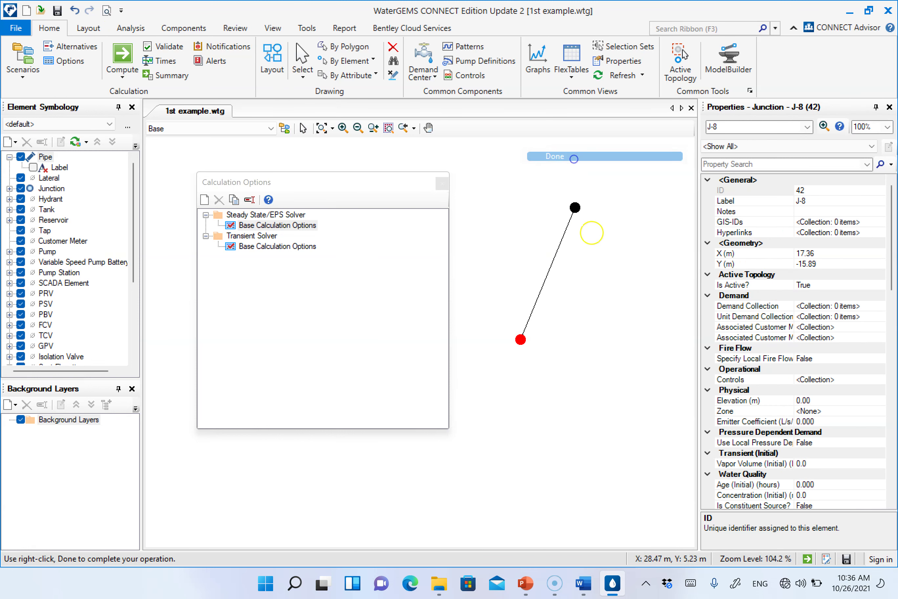
Review the properties of the slanted pipe and of the junction at its upper end.
click(552, 261)
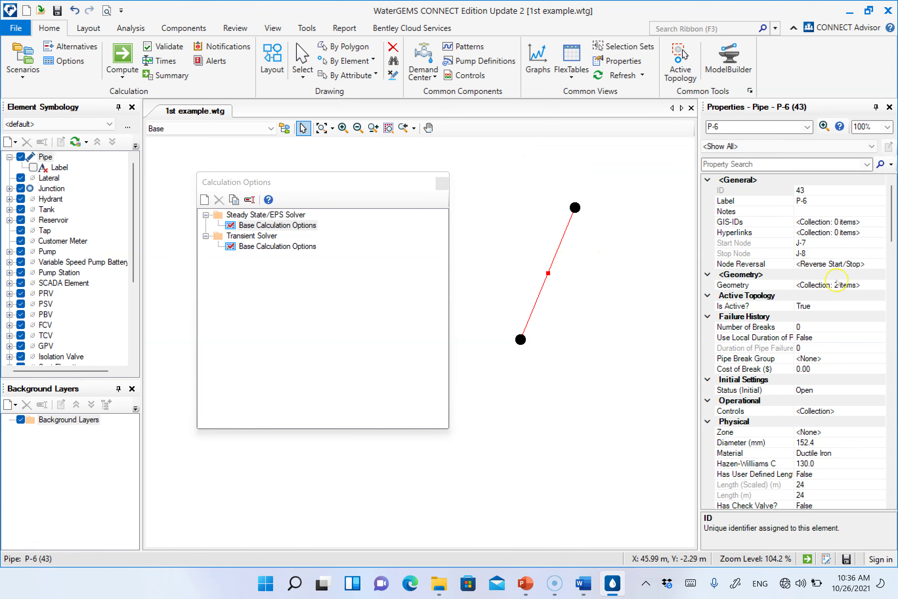
scroll(835, 293, down, 4)
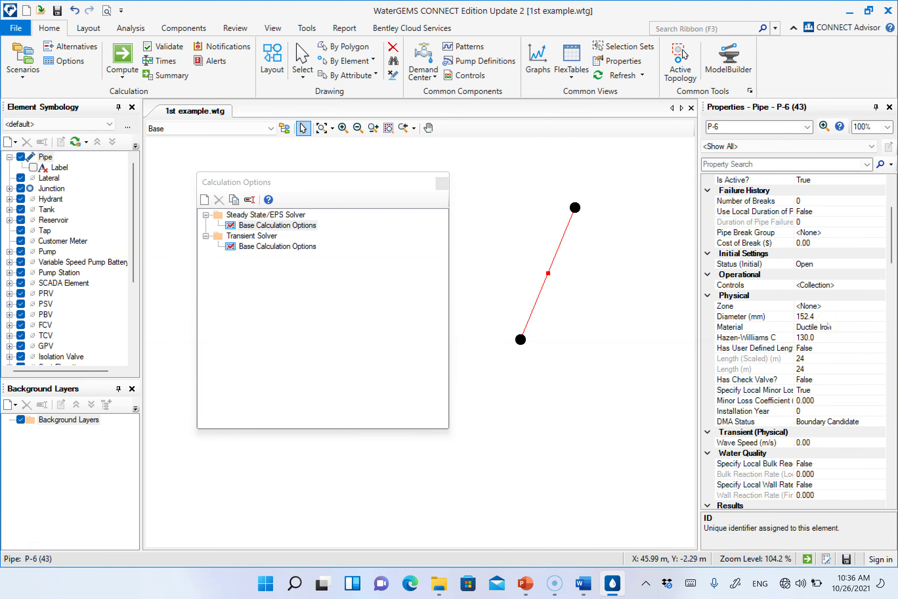
scroll(828, 325, up, 4)
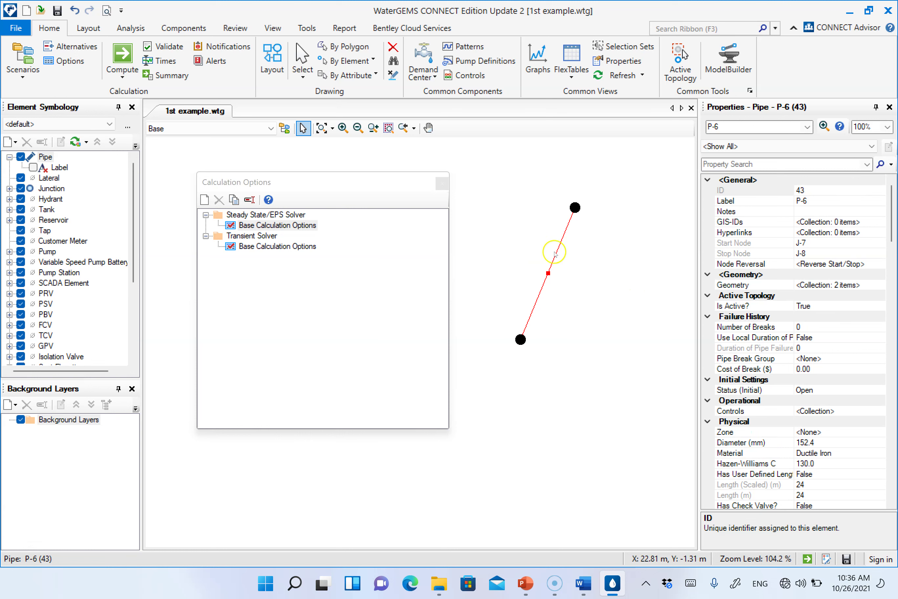
key(Escape)
click(575, 207)
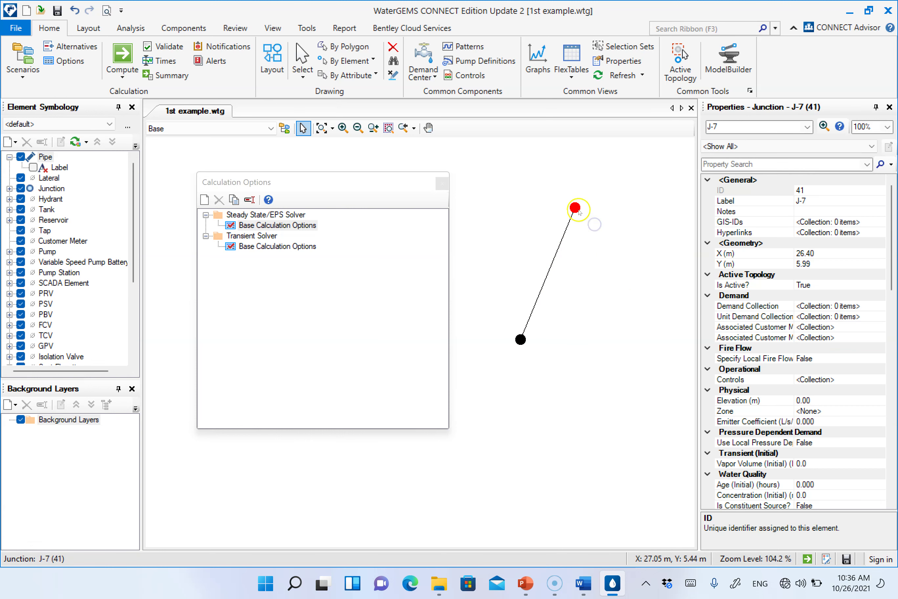
scroll(804, 324, down, 15)
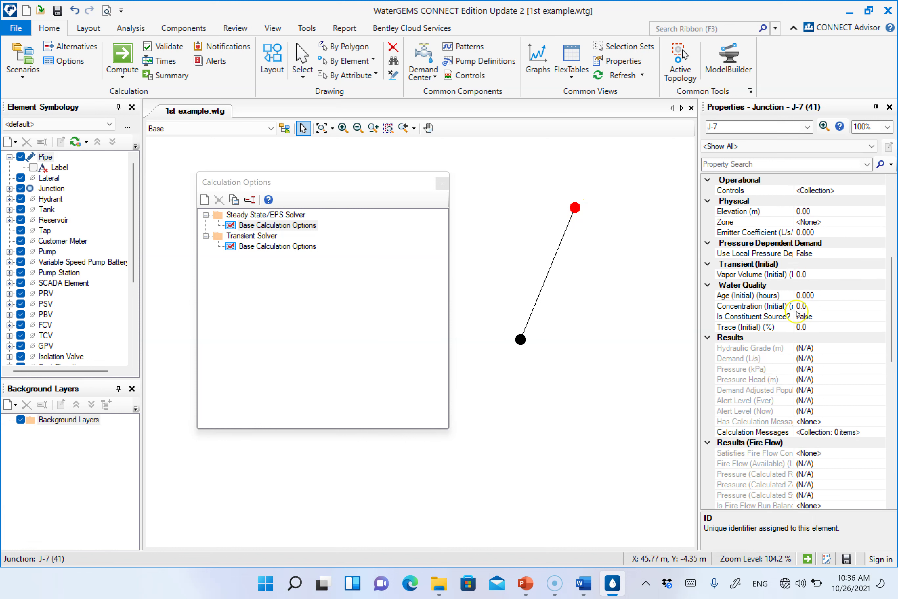
scroll(804, 324, up, 15)
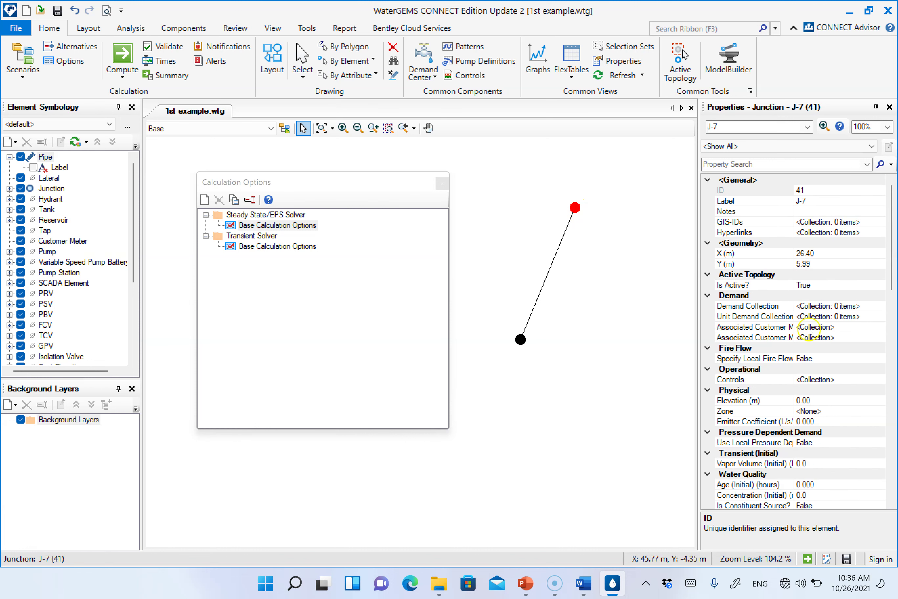
Delete the slanted pipe together with both of its junctions from the drawing.
click(597, 209)
drag(605, 188, 513, 388)
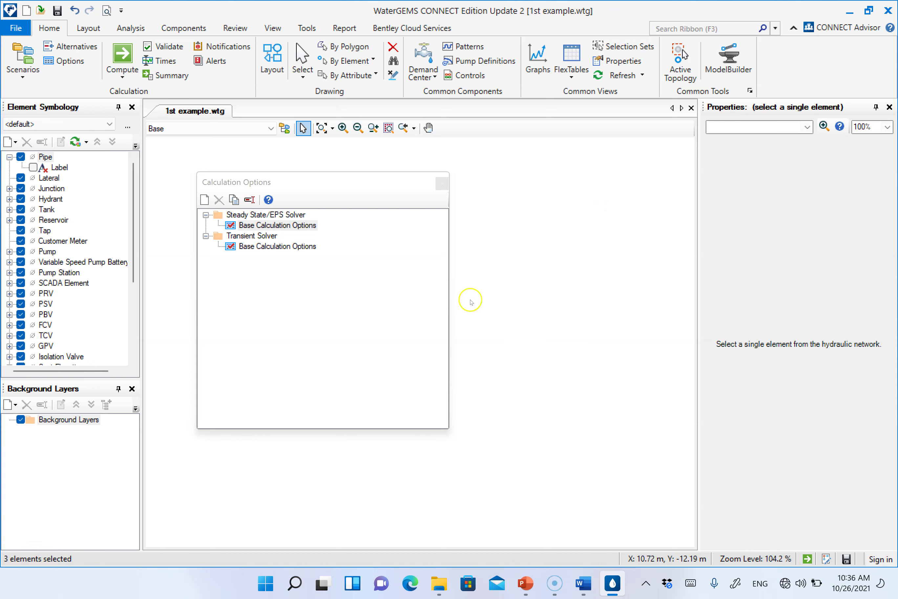
Set the friction method to Hazen-Williams in the Steady State/EPS Solver's Base Calculation Options.
click(270, 227)
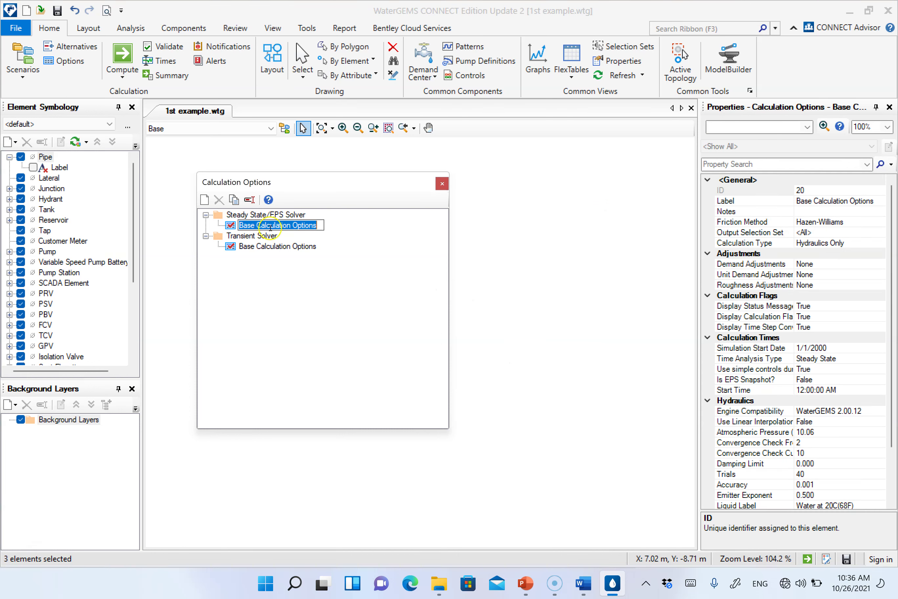
click(231, 227)
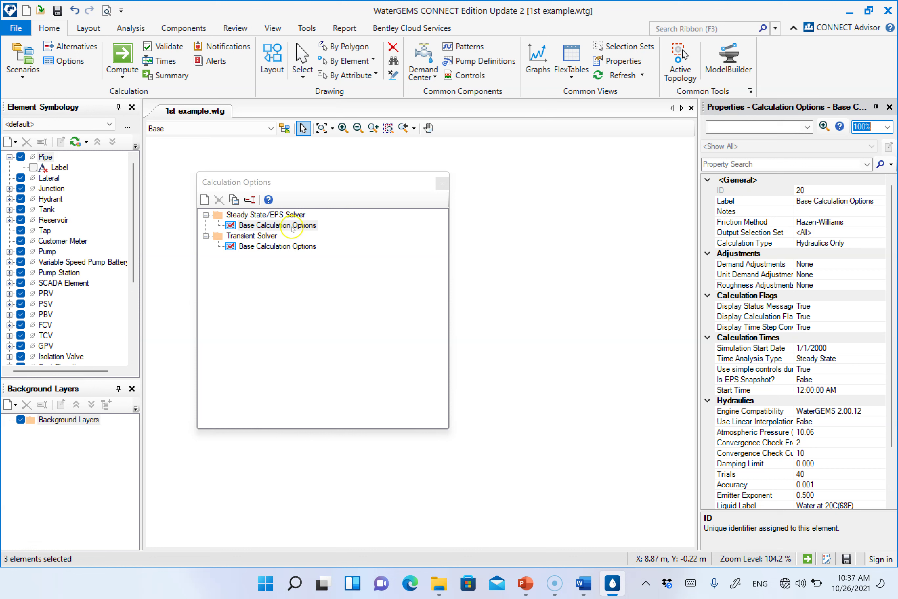
scroll(817, 259, down, 2)
scroll(815, 273, up, 2)
click(874, 221)
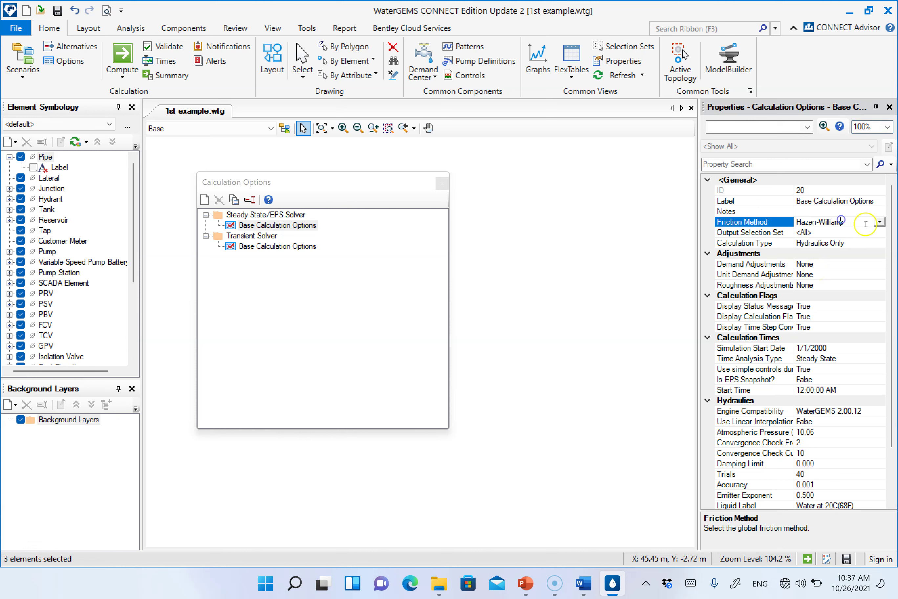
click(881, 221)
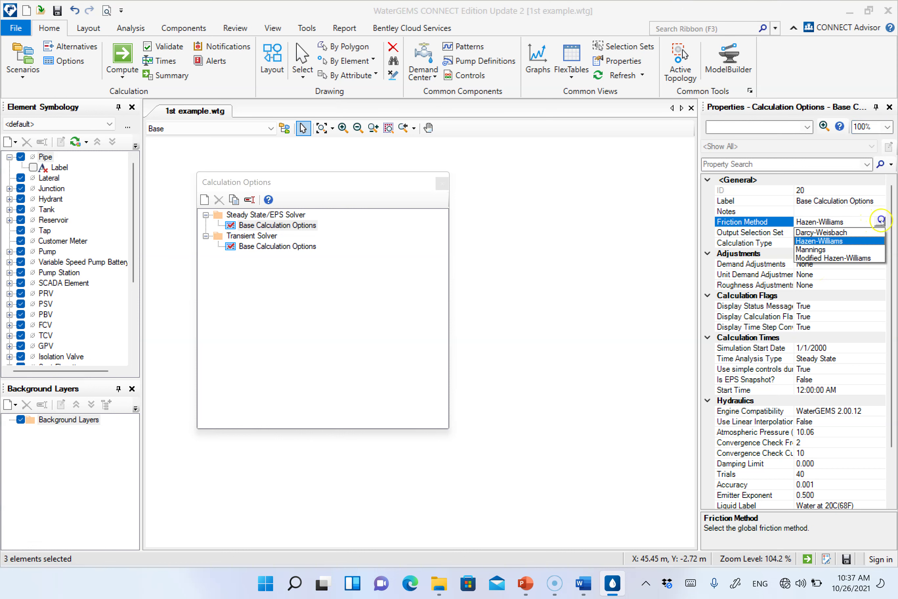
click(814, 241)
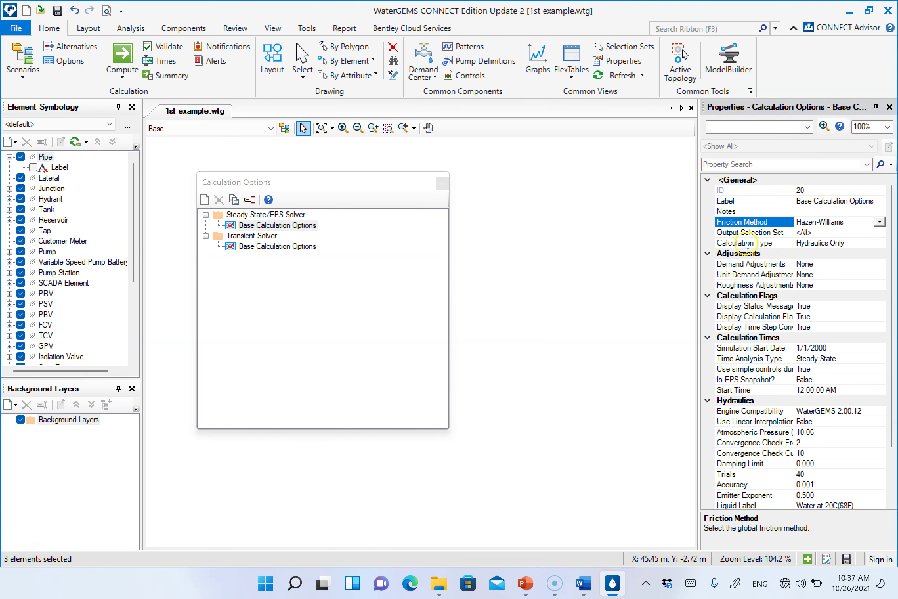
Try the Age, Constituent & Trace calculation type and return the calculation type to Hydraulics Only.
click(847, 243)
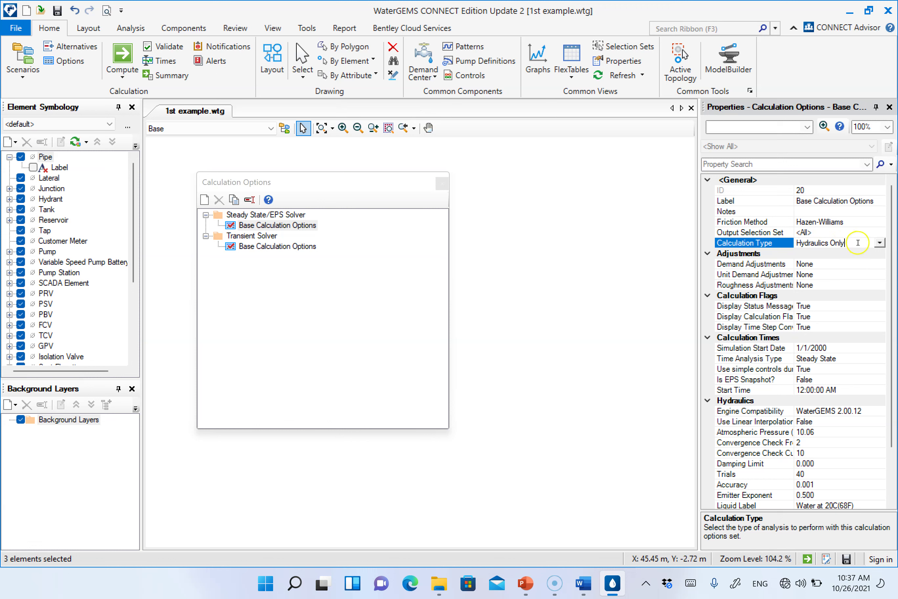
click(879, 242)
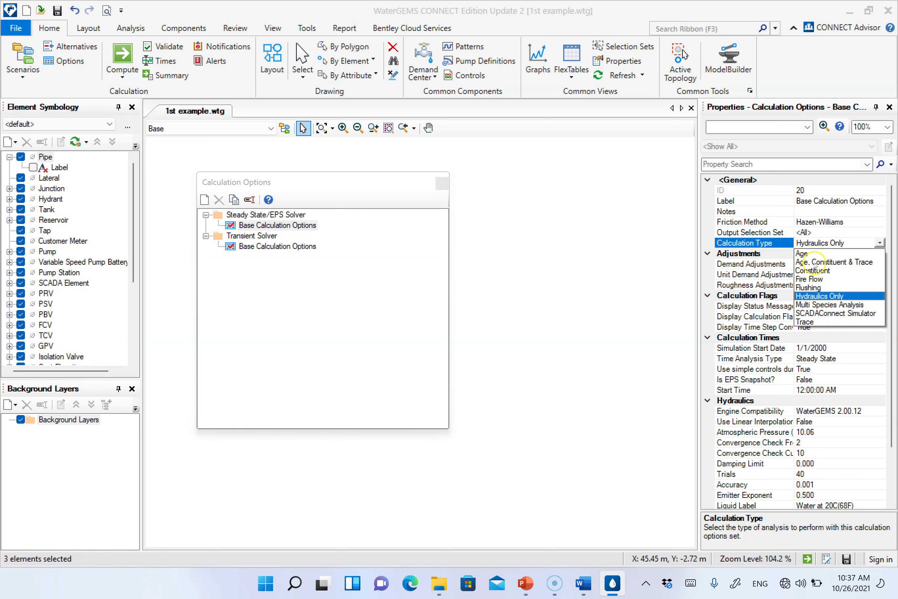
click(825, 262)
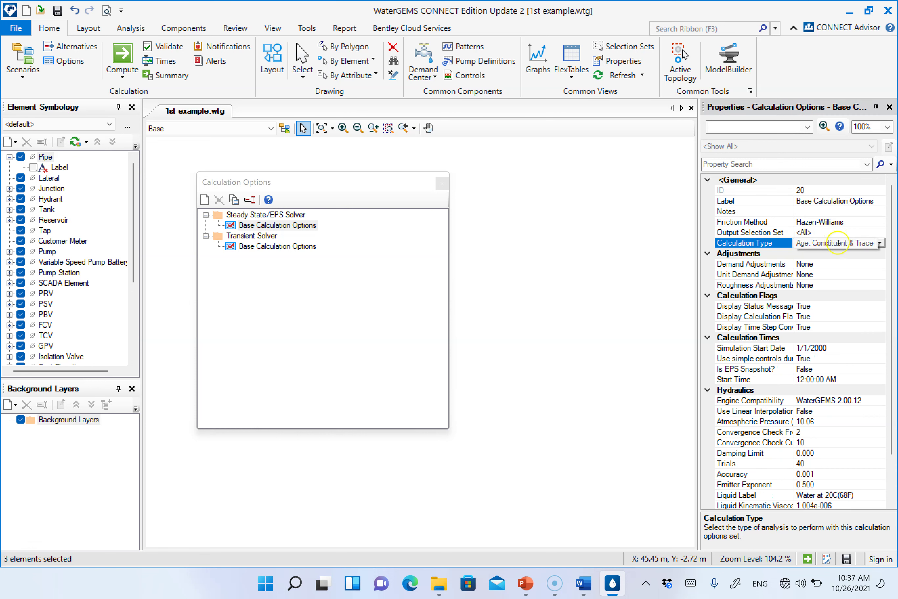
click(880, 243)
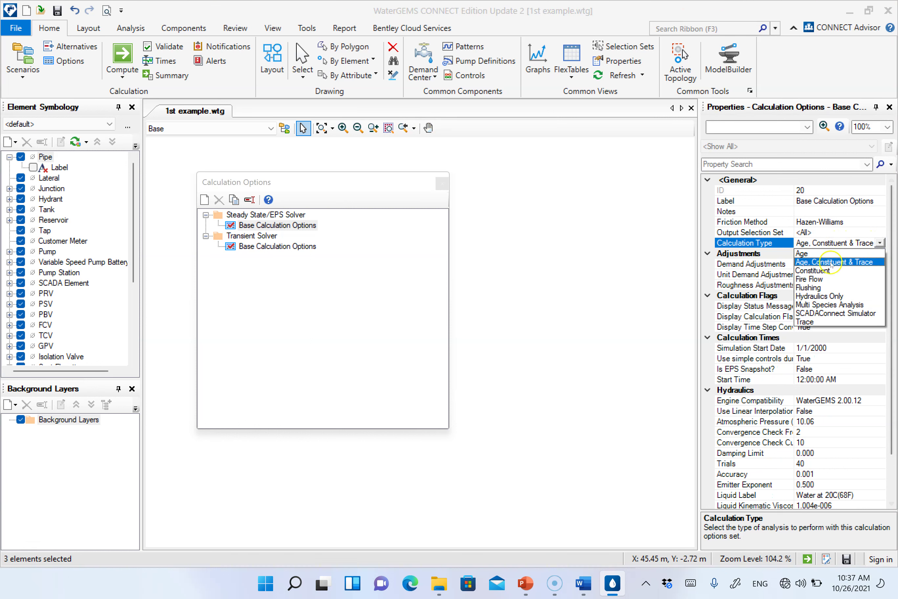
click(821, 296)
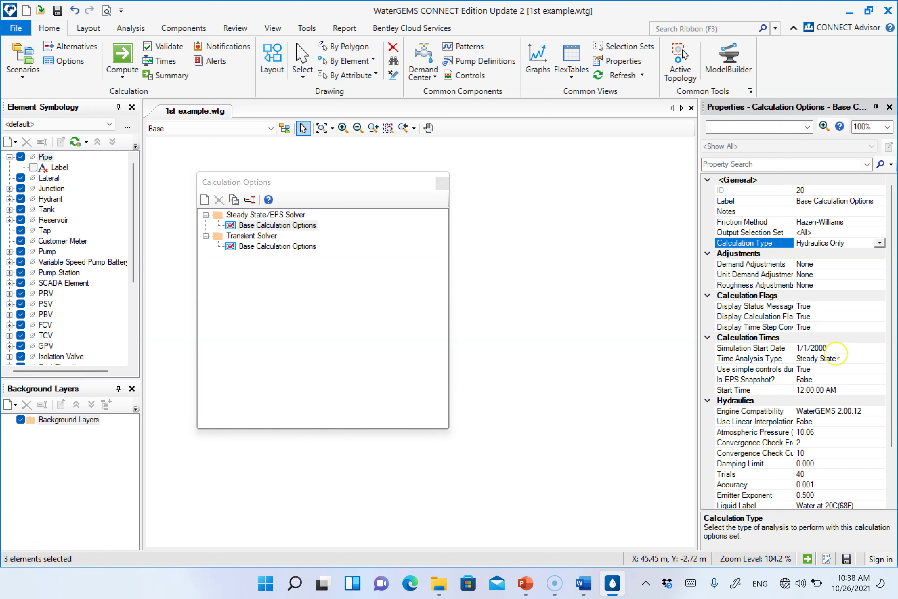
Check which time analysis types are available in the Steady State/EPS Solver's Base Calculation Options.
click(824, 357)
click(879, 357)
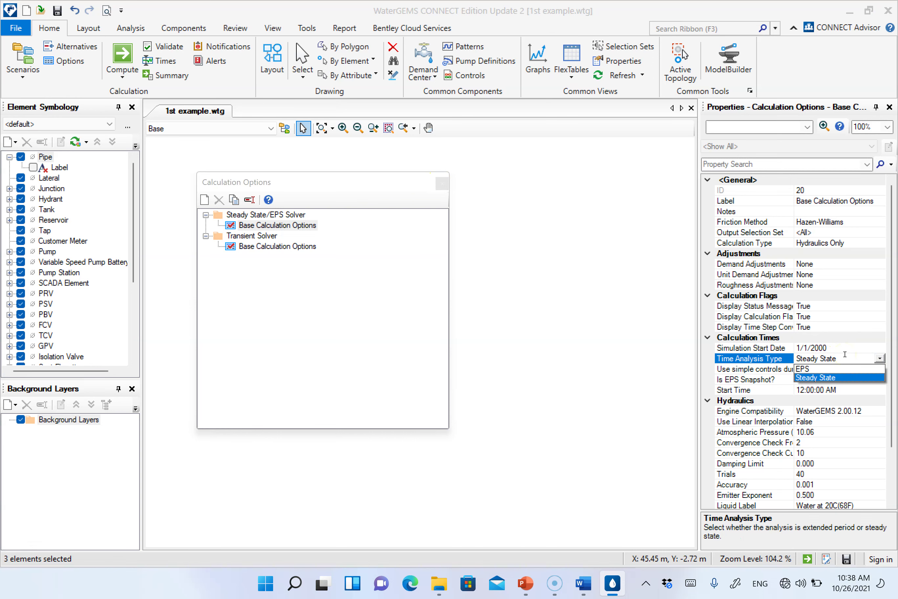
Switch to PowerPoint, add a blank slide after the handwritten equation slide, and return to WaterGEMS.
click(525, 583)
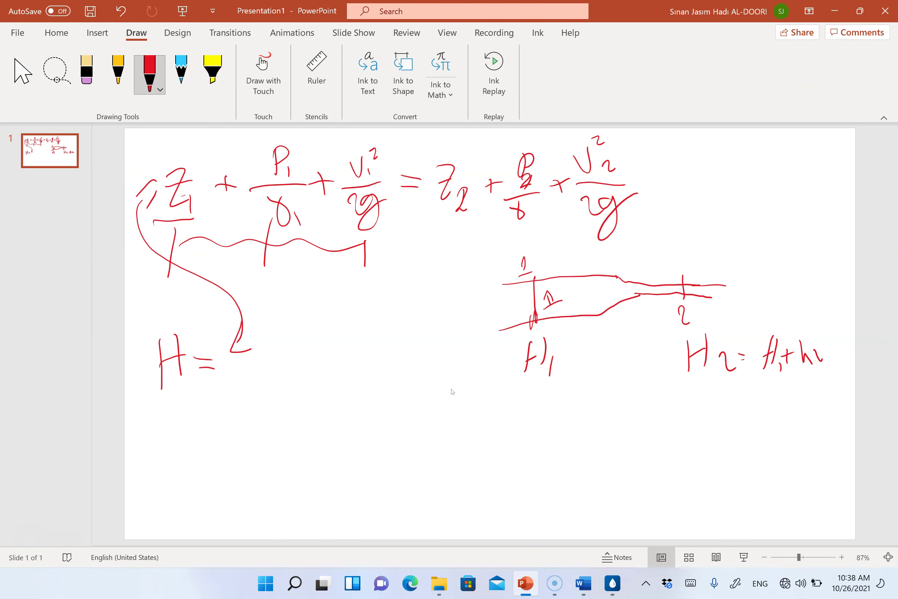
click(57, 33)
click(134, 89)
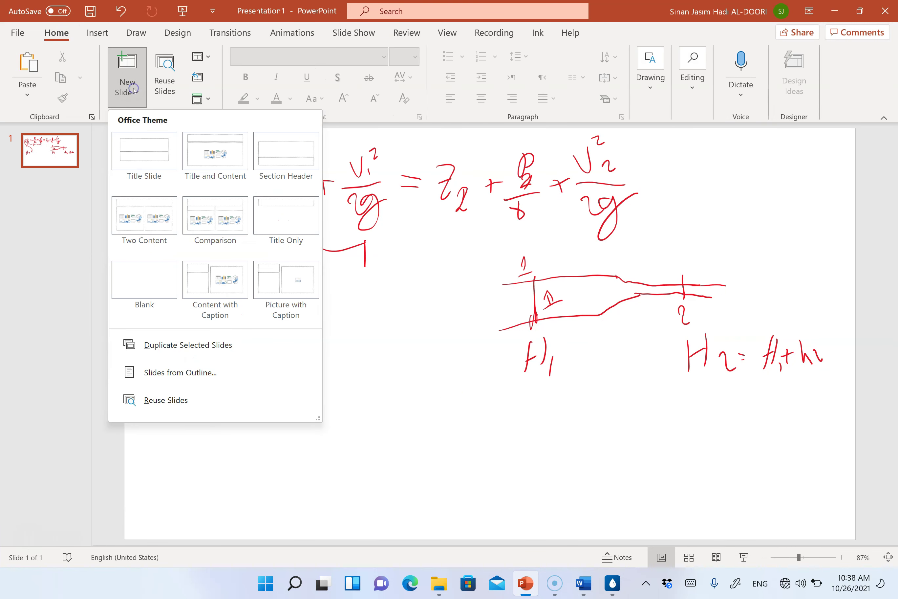
click(137, 279)
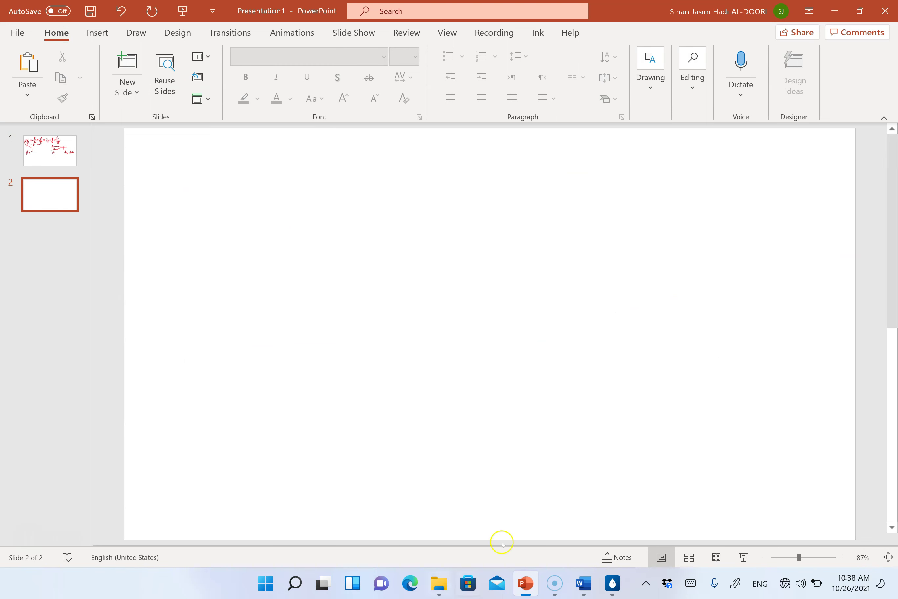
click(612, 583)
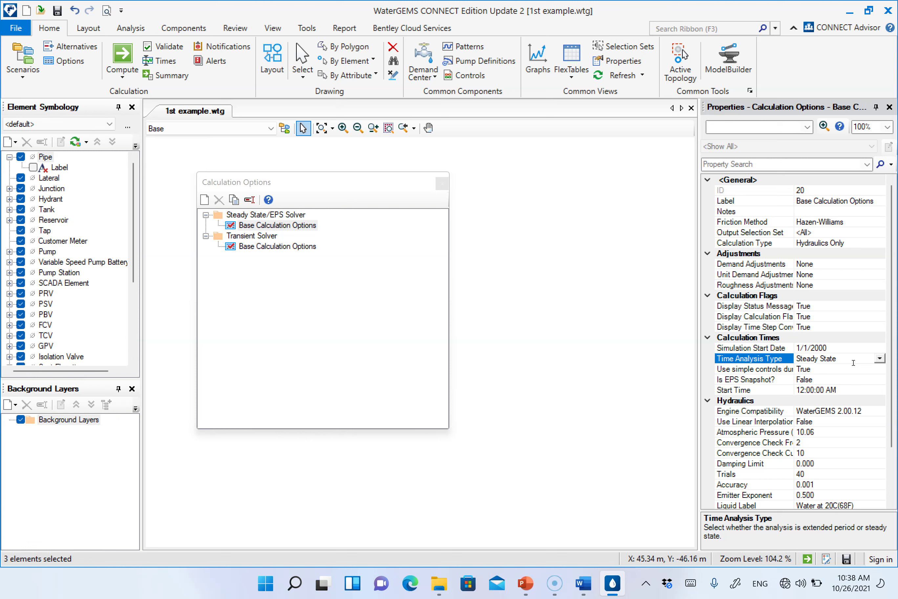
Try the EPS time analysis type in the Base Calculation Options and return it to Steady State.
click(879, 358)
click(813, 369)
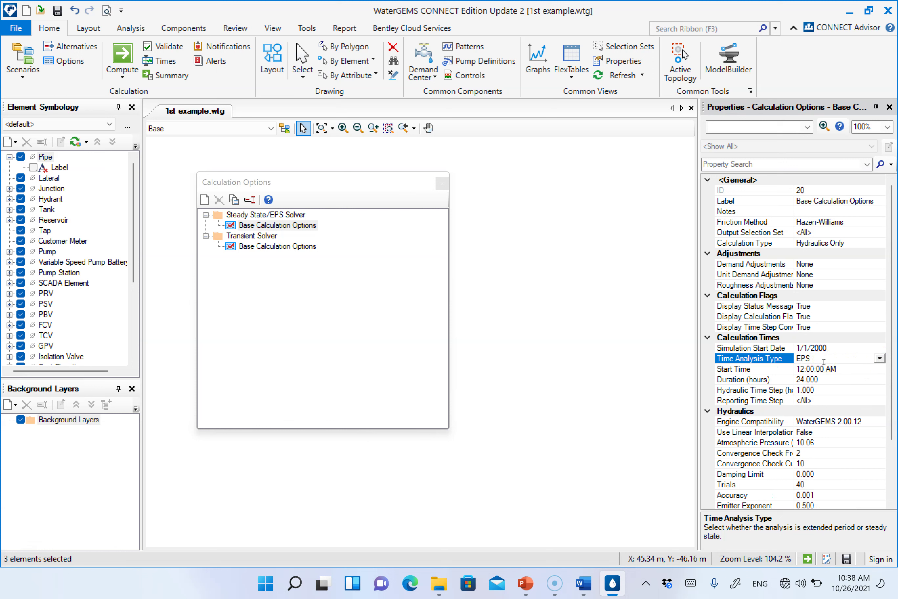
click(826, 359)
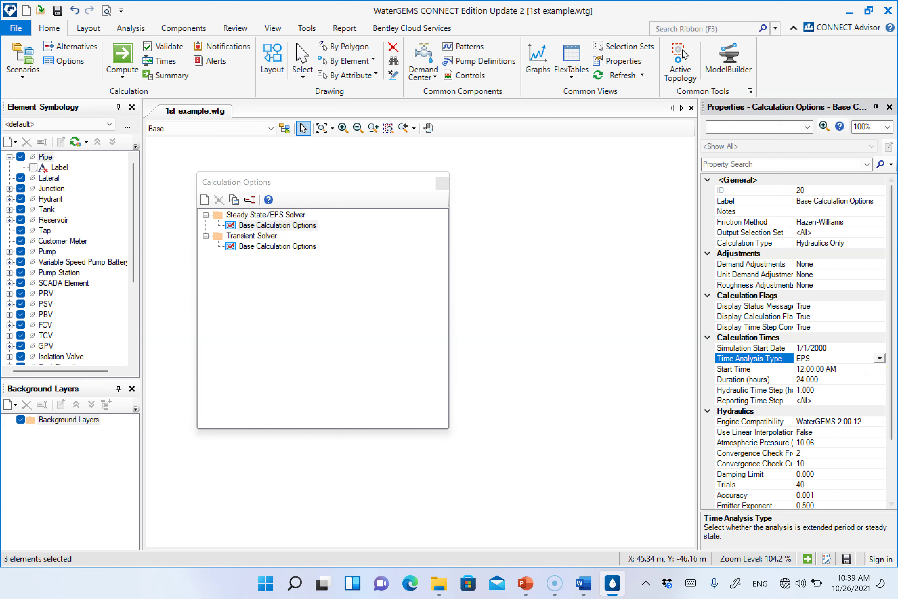
click(879, 359)
click(816, 380)
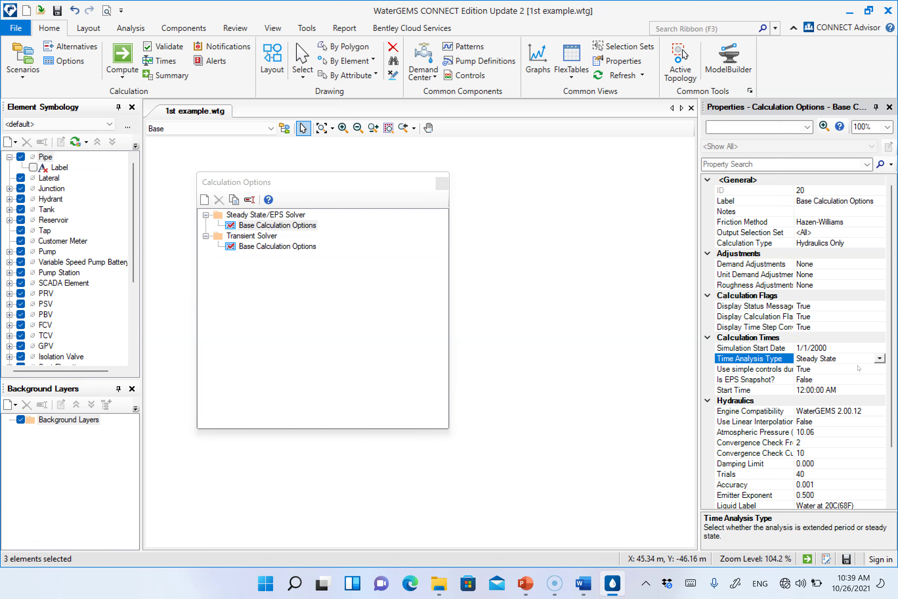
click(877, 359)
click(837, 358)
click(555, 327)
click(206, 154)
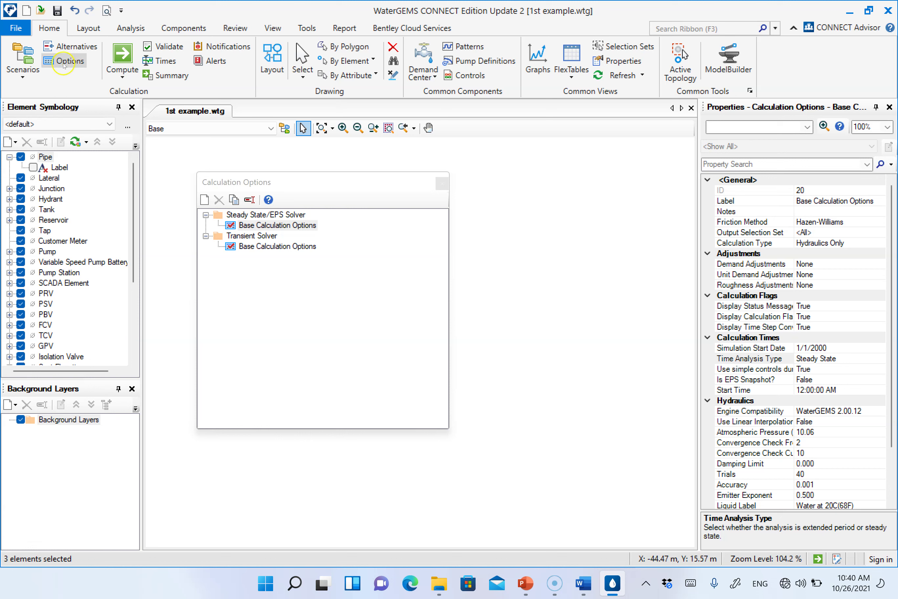
Reselect the Steady State/EPS Solver's Base Calculation Options and recheck the friction method and calculation type.
click(259, 227)
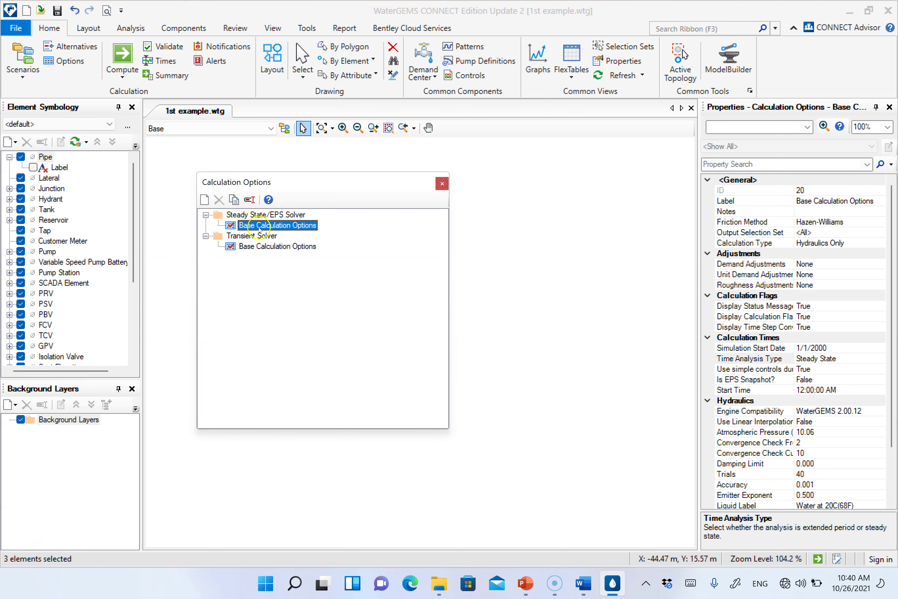
click(845, 223)
click(845, 243)
drag(773, 107, 540, 324)
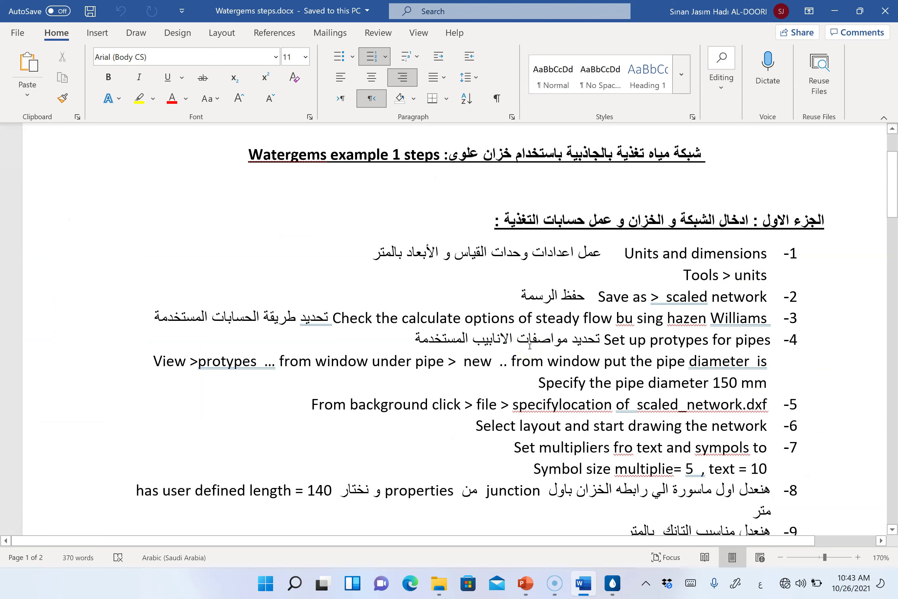
Read the instruction on setting up pipe prototypes in the Watergems steps document in Word and return to WaterGEMS.
drag(416, 340, 599, 340)
click(568, 340)
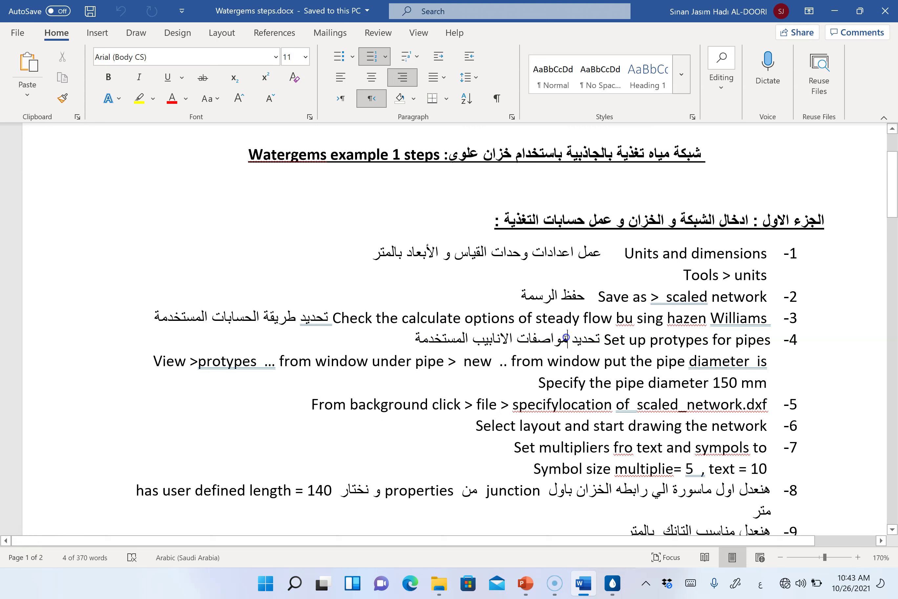
click(612, 583)
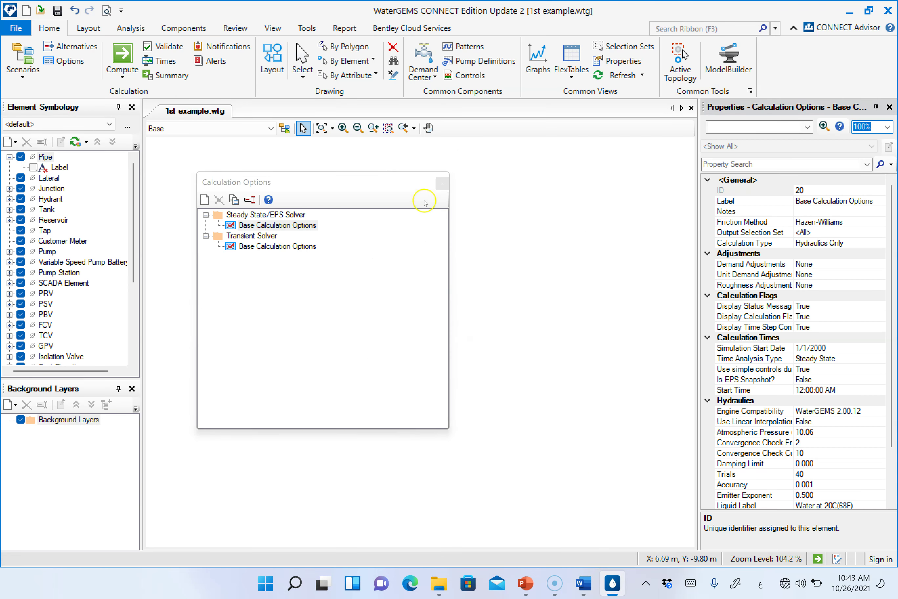